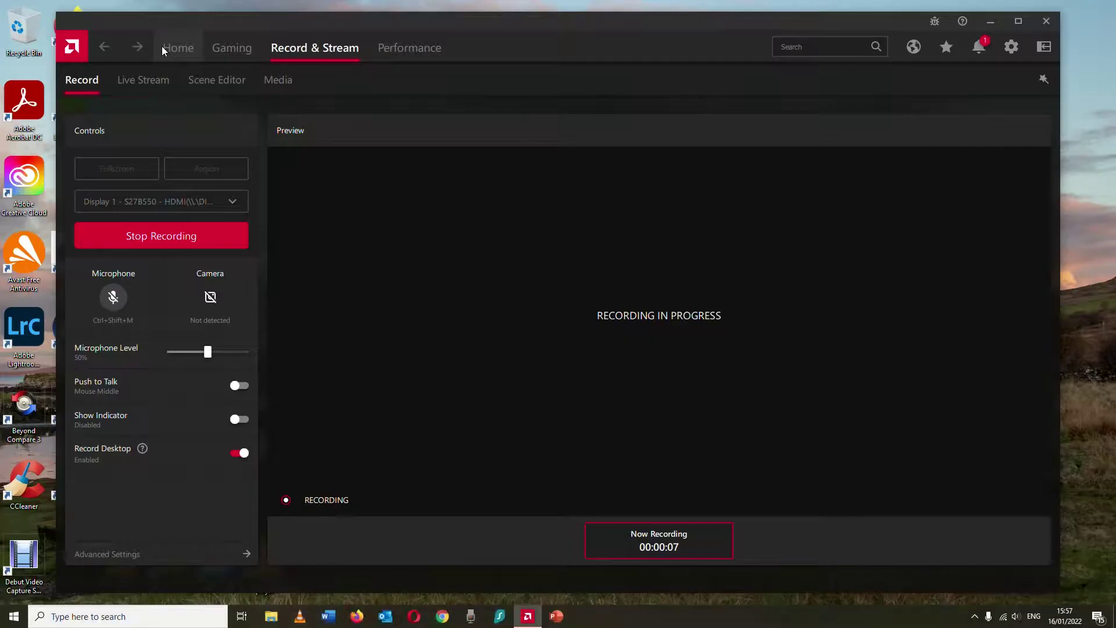
Switch Radeon Software to its Home dashboard showing recent games and the capture controls
left_click(169, 46)
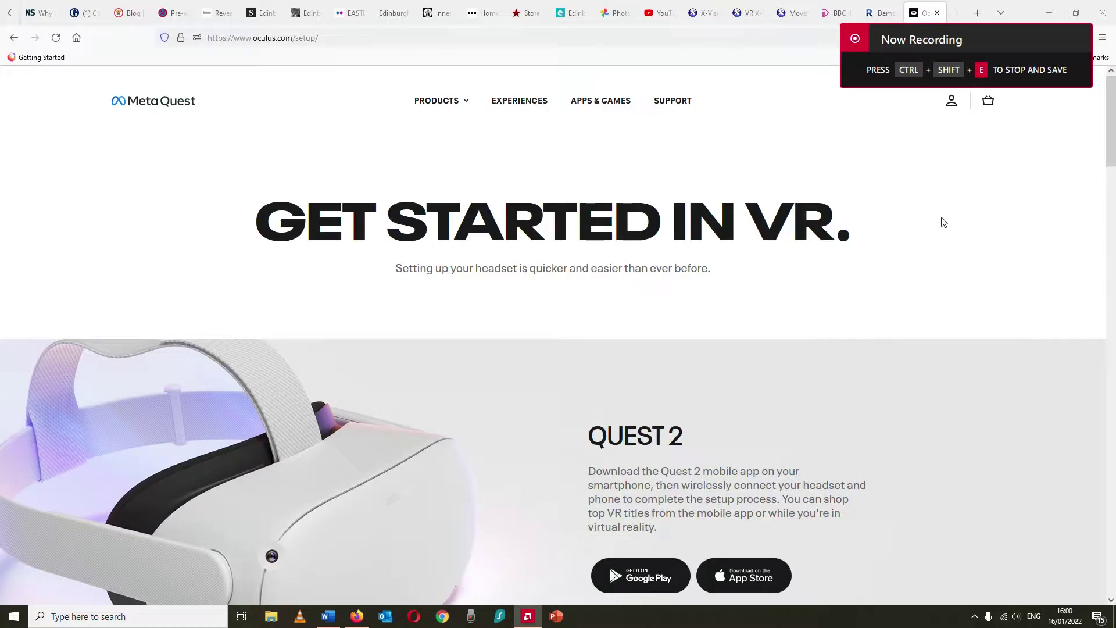
Save the OculusSetup.exe Quest 2 installer, then start downloading the FlyWithLua NG 2.7.31 zip
scroll(942, 221, "down", 4)
scroll(940, 217, "down", 2)
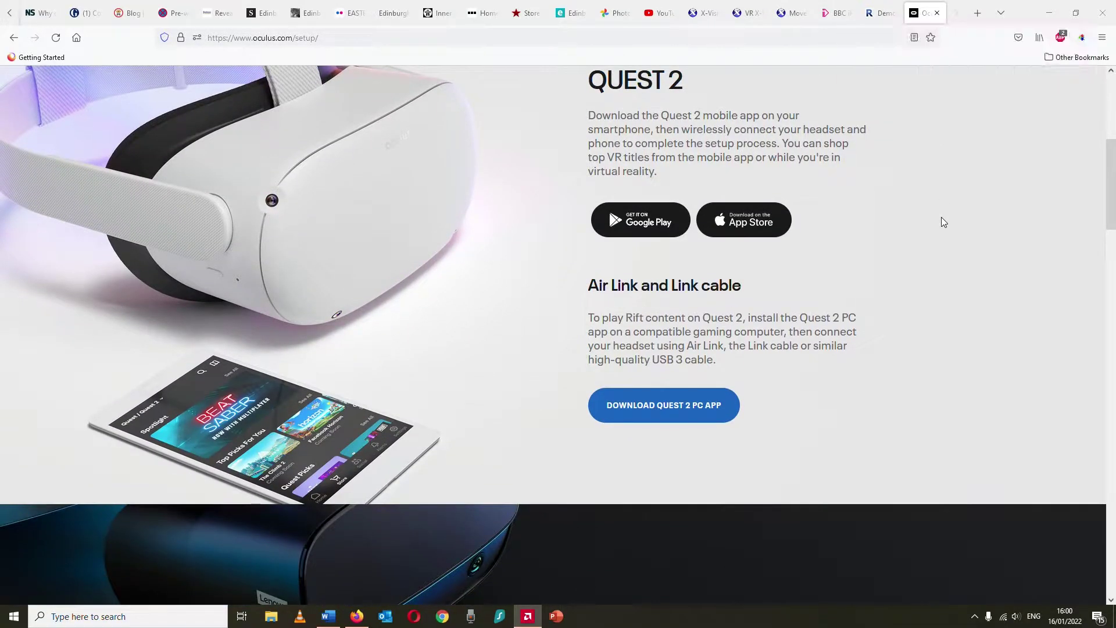
left_click(680, 407)
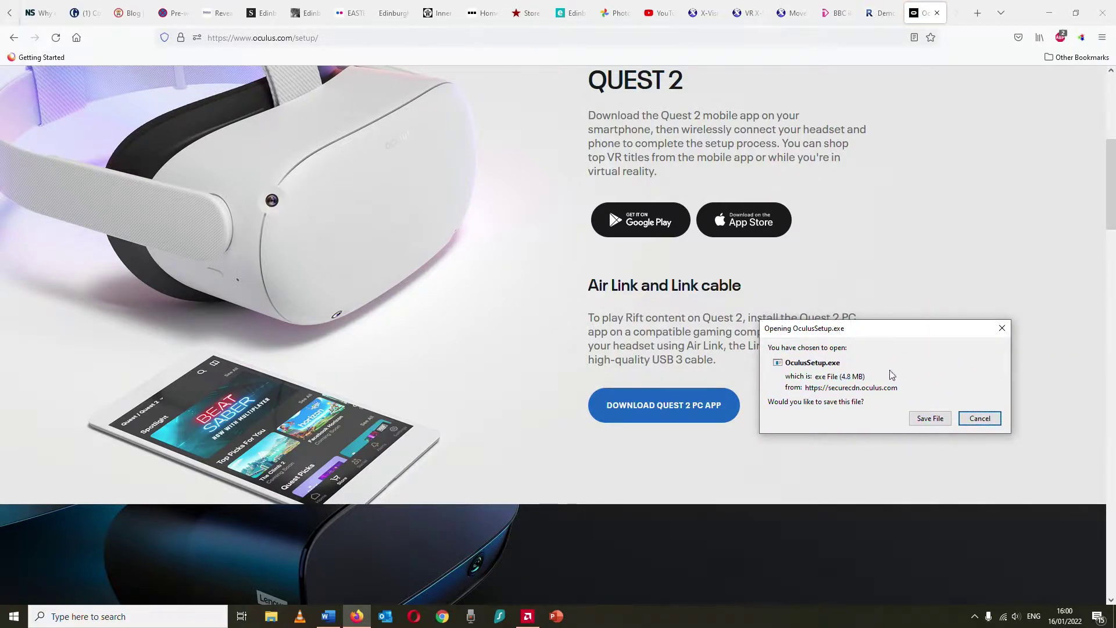
left_click(923, 420)
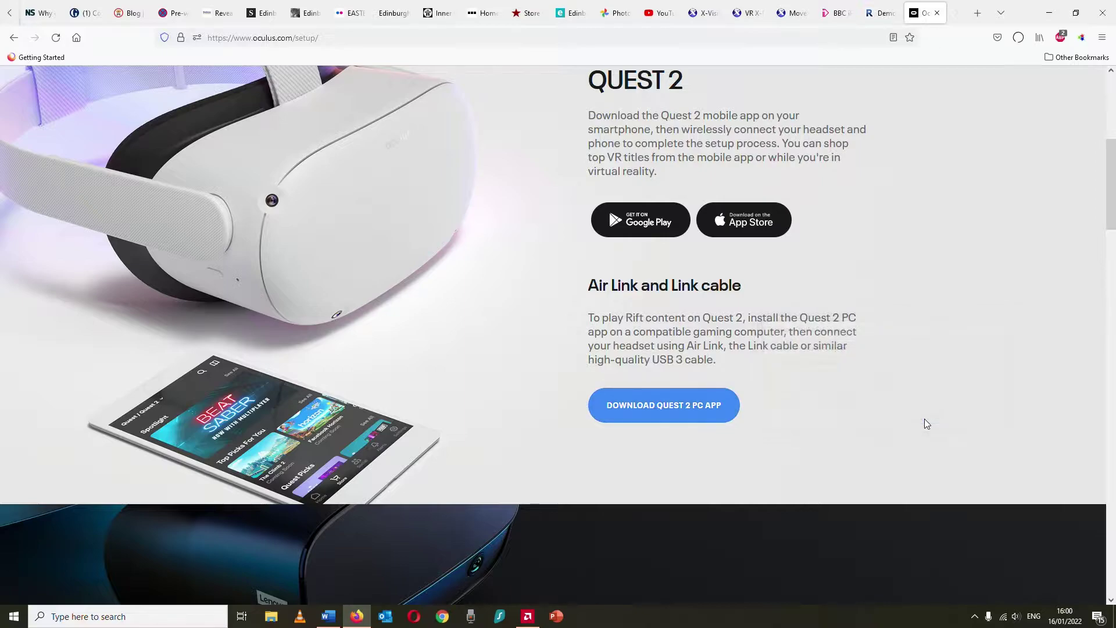
left_click(1023, 41)
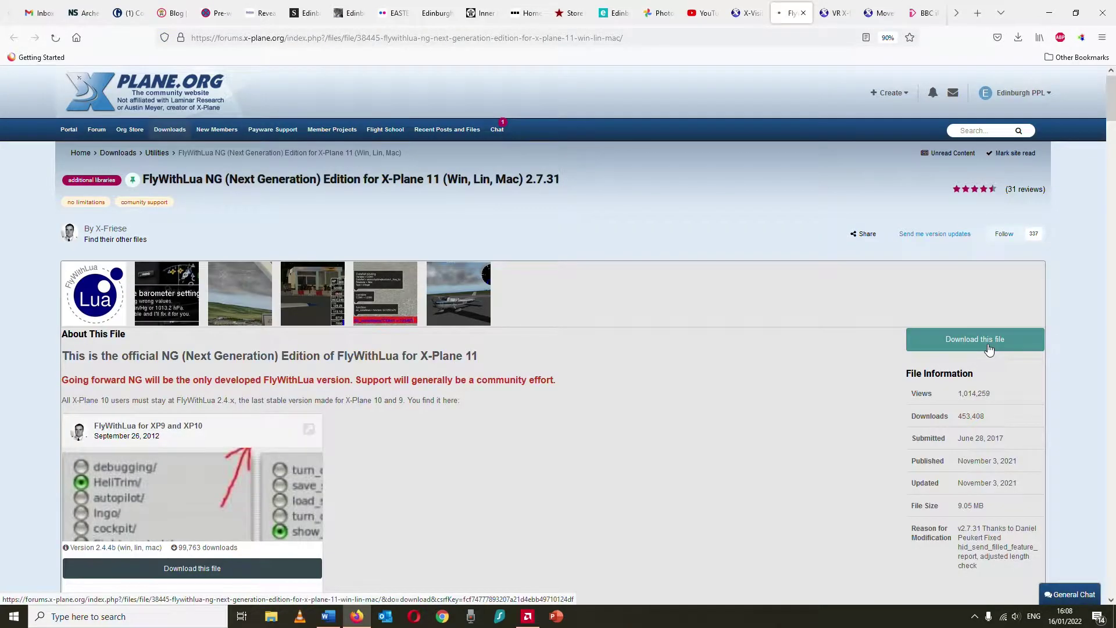
left_click(983, 343)
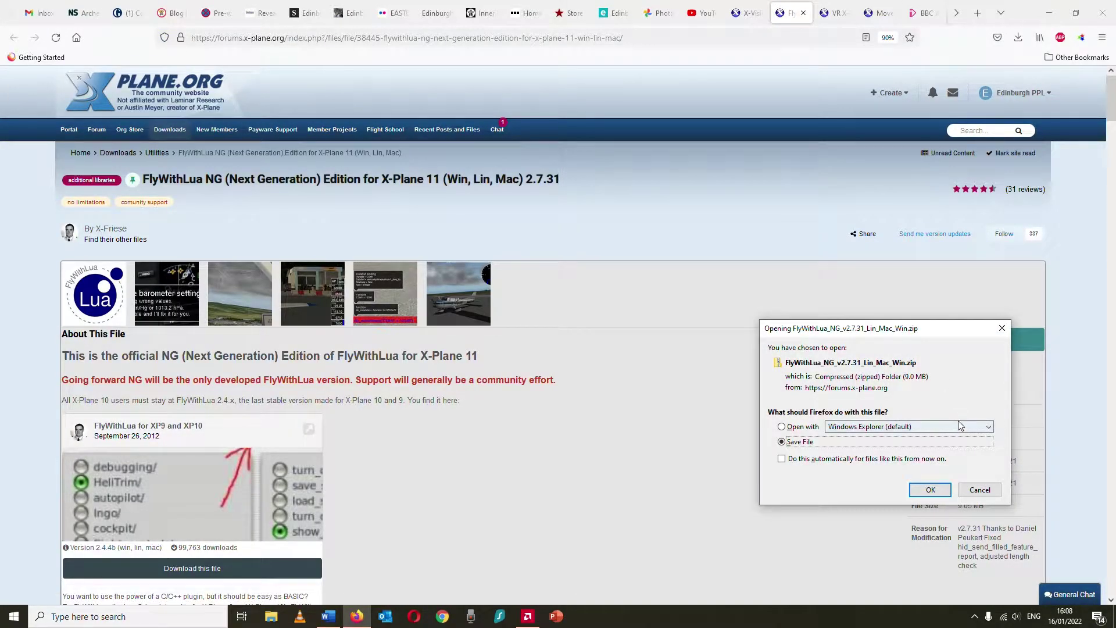
Save FlyWithLua_NG_v2.7.31_Lin_Mac_Win.zip and scroll down to the four-step update instructions
left_click(928, 490)
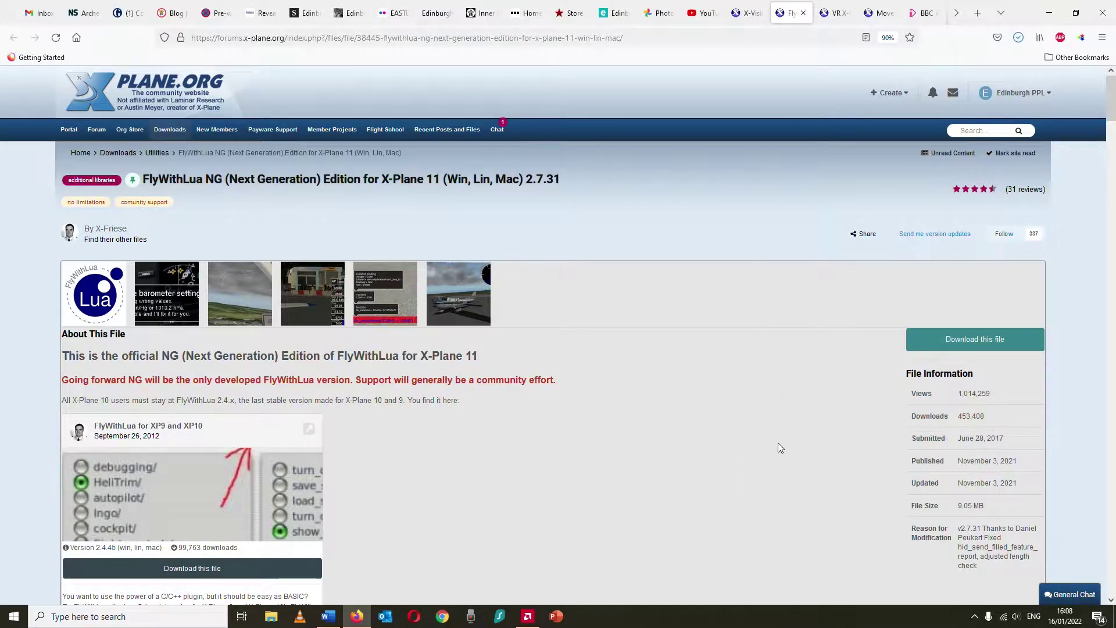
scroll(727, 441, "down", 5)
scroll(730, 438, "down", 2)
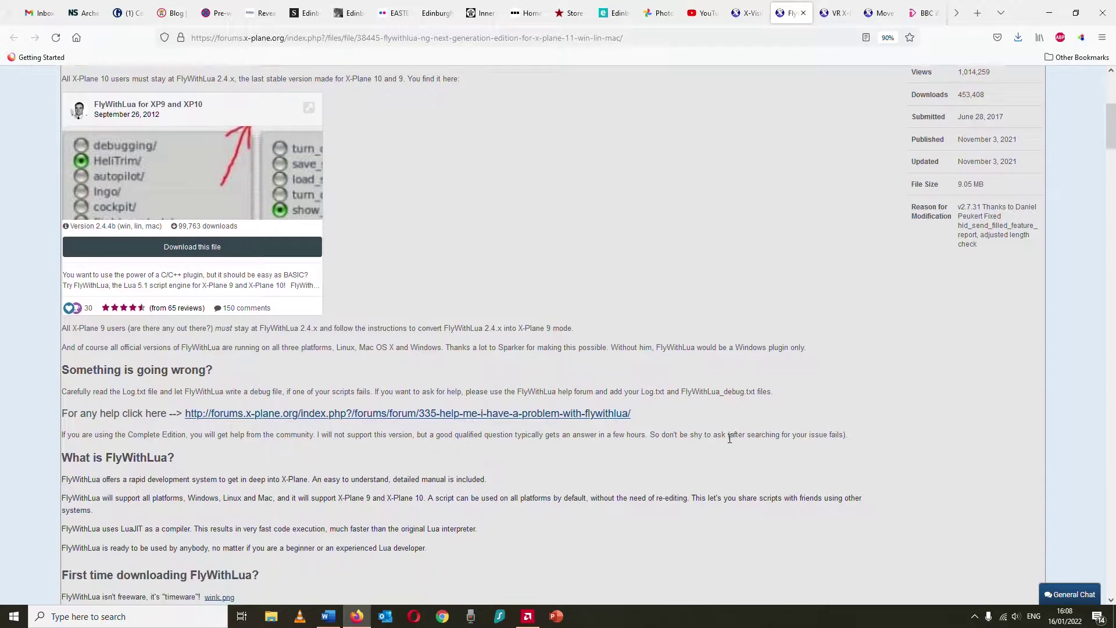
scroll(730, 437, "down", 1)
scroll(731, 440, "down", 1)
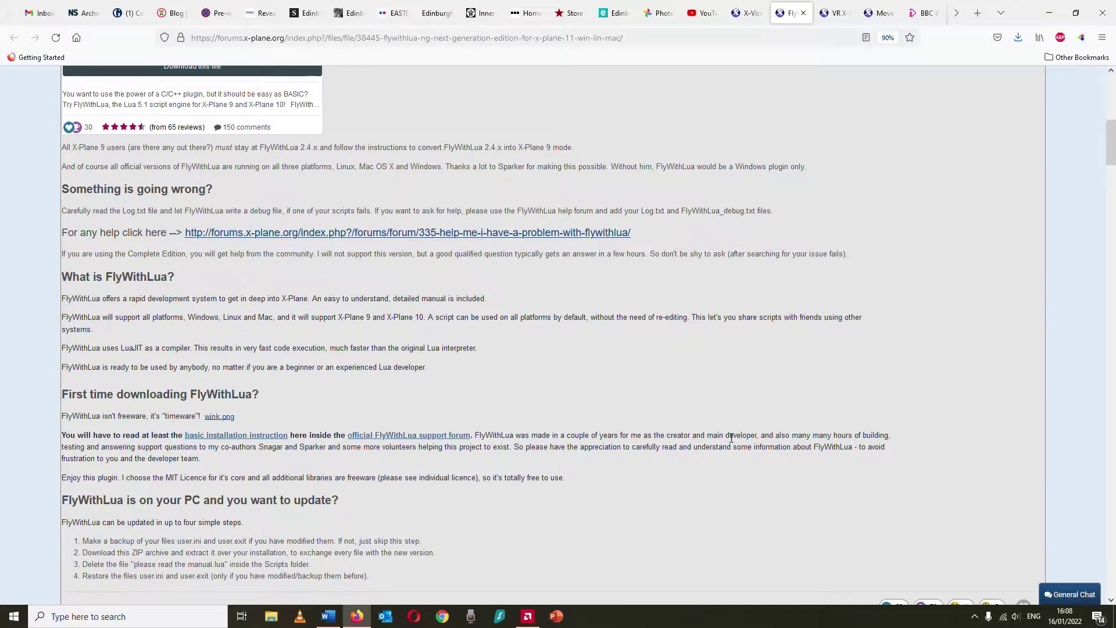
scroll(731, 438, "down", 3)
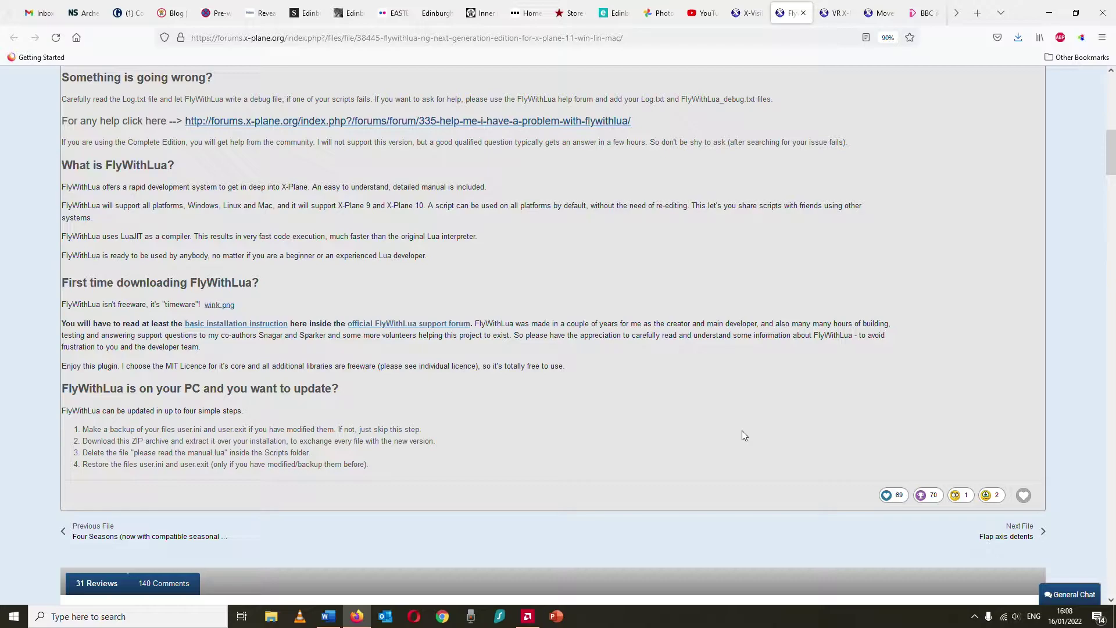
Read through the VR X-Plane 11 forum thread from top to bottom
key("Home")
left_click(832, 16)
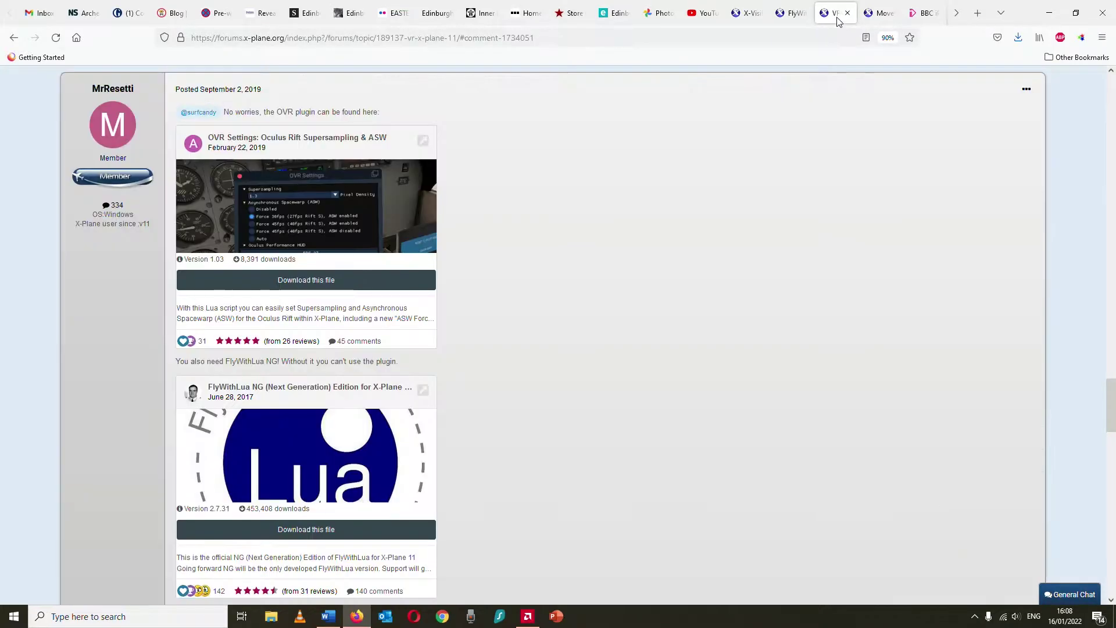
scroll(527, 260, "up", 15)
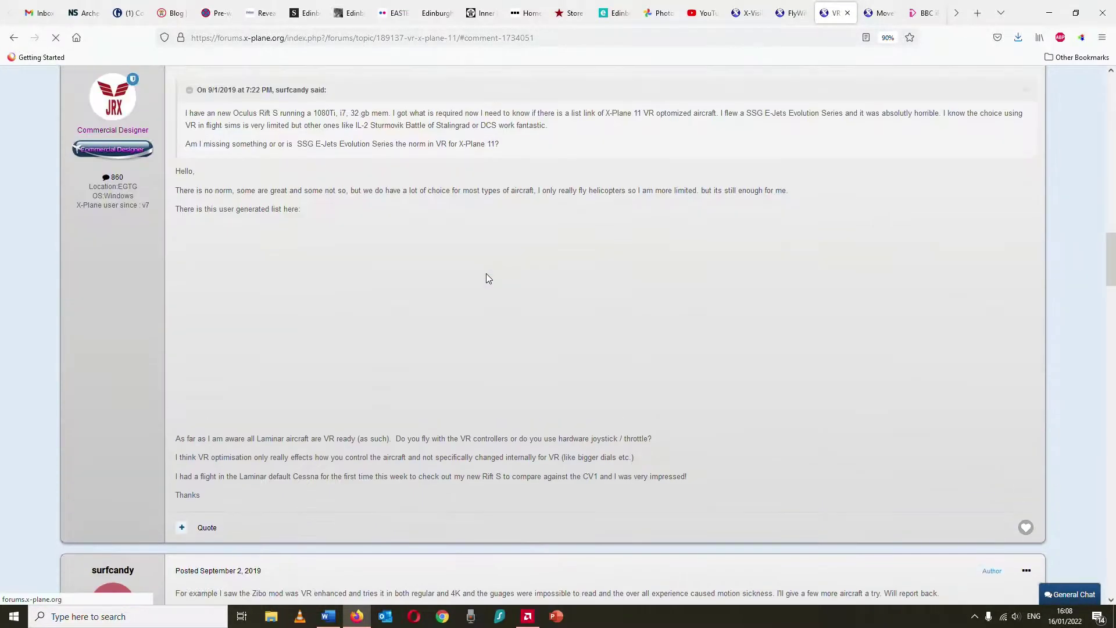
scroll(486, 273, "down", 15)
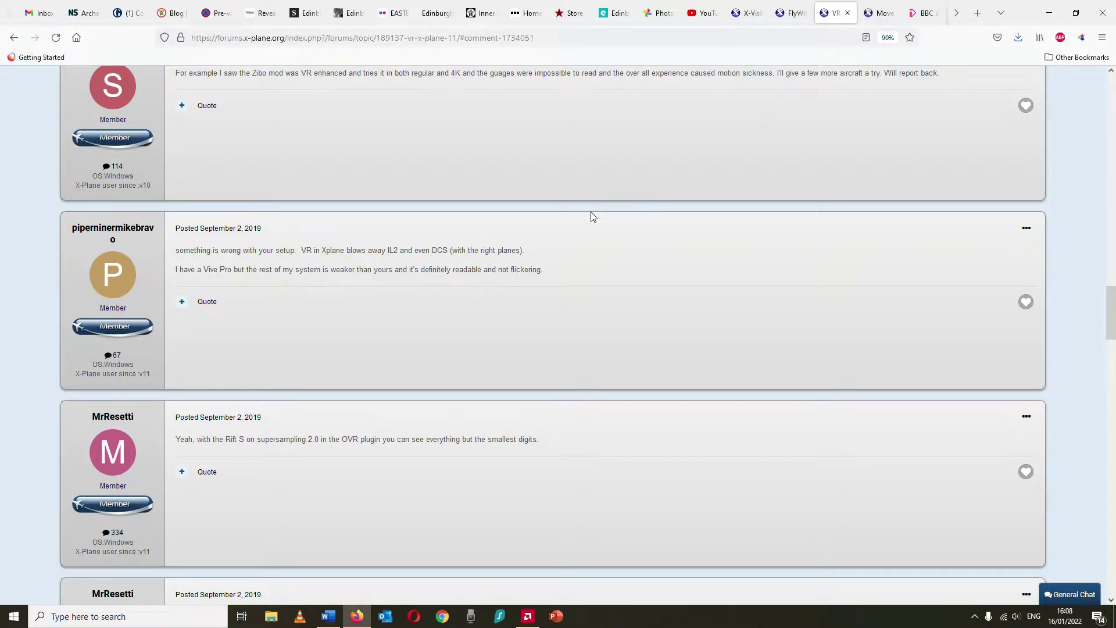
scroll(590, 215, "up", 3)
scroll(567, 233, "up", 9)
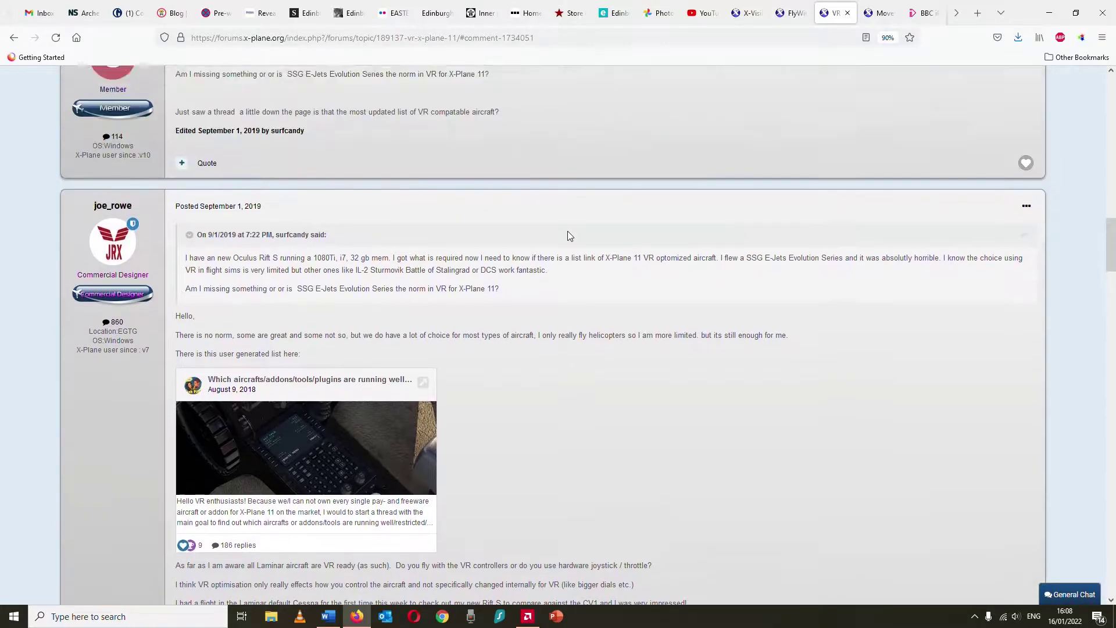
scroll(568, 232, "up", 12)
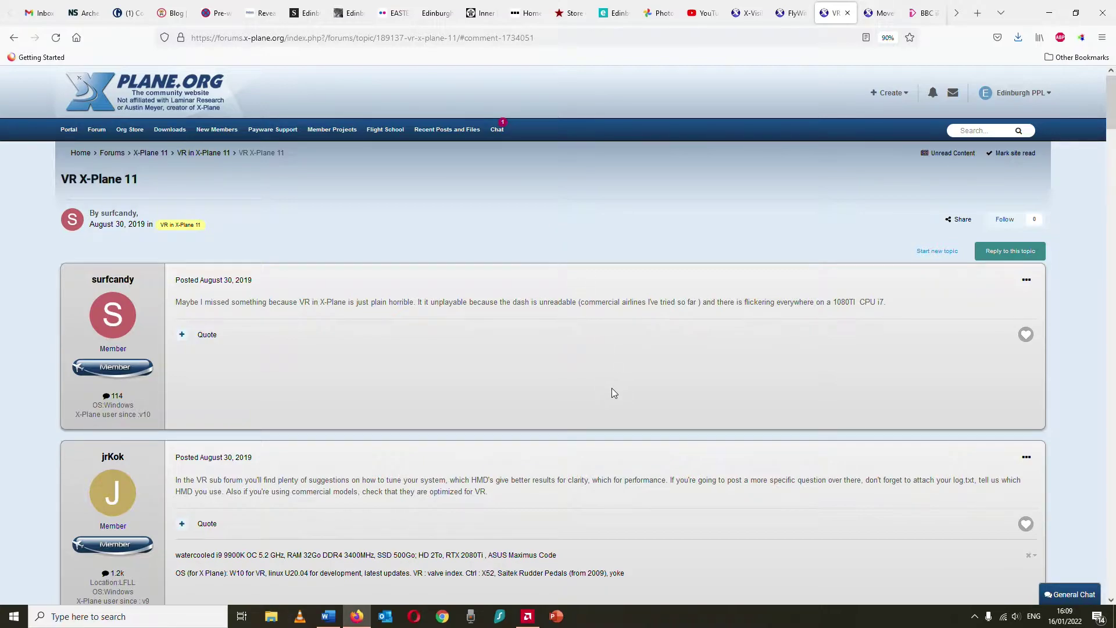
scroll(611, 392, "down", 3)
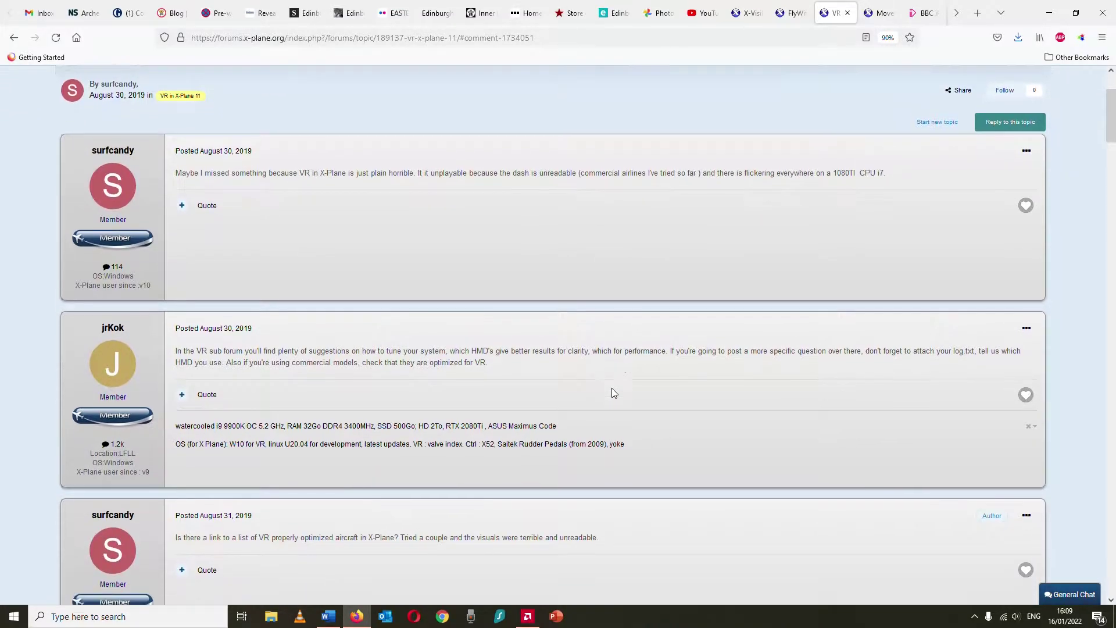
scroll(612, 392, "down", 5)
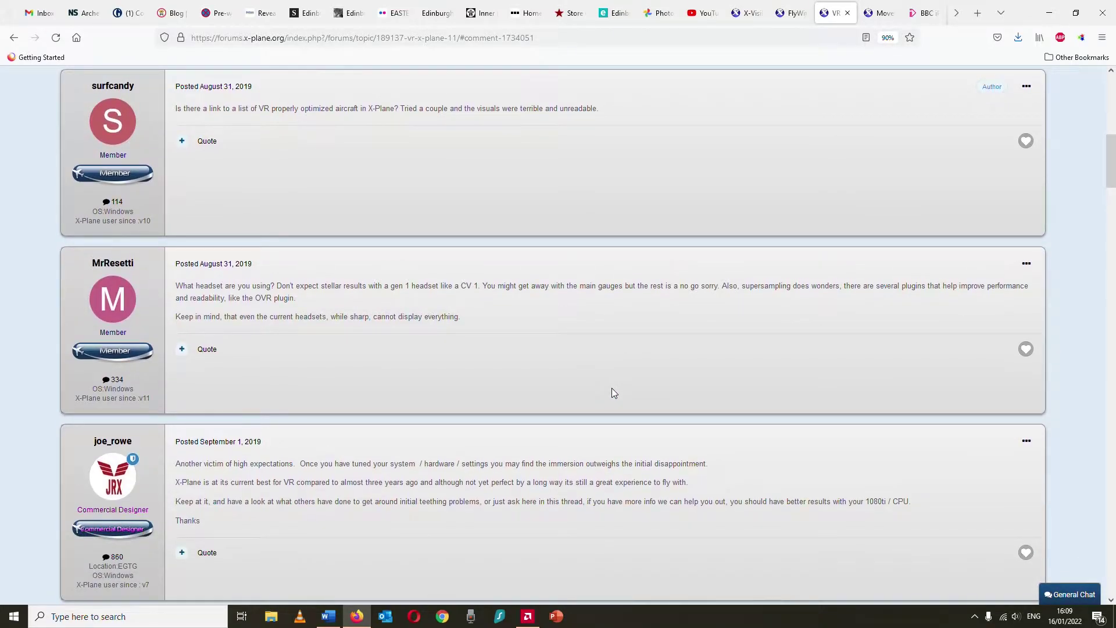
scroll(611, 388, "down", 1)
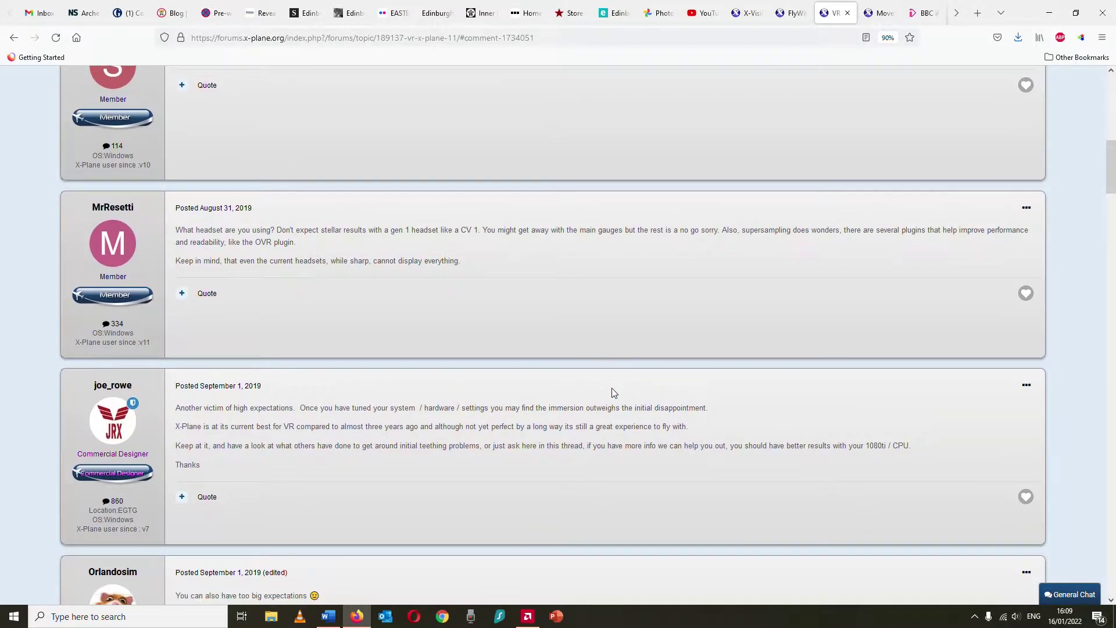
scroll(612, 392, "down", 1)
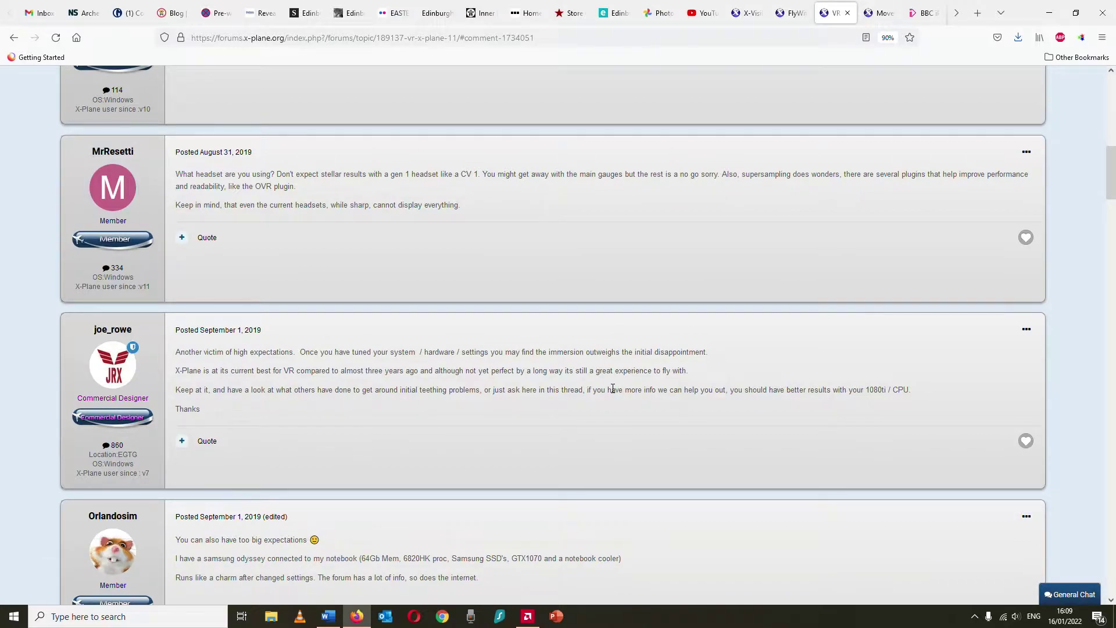
scroll(612, 389, "down", 6)
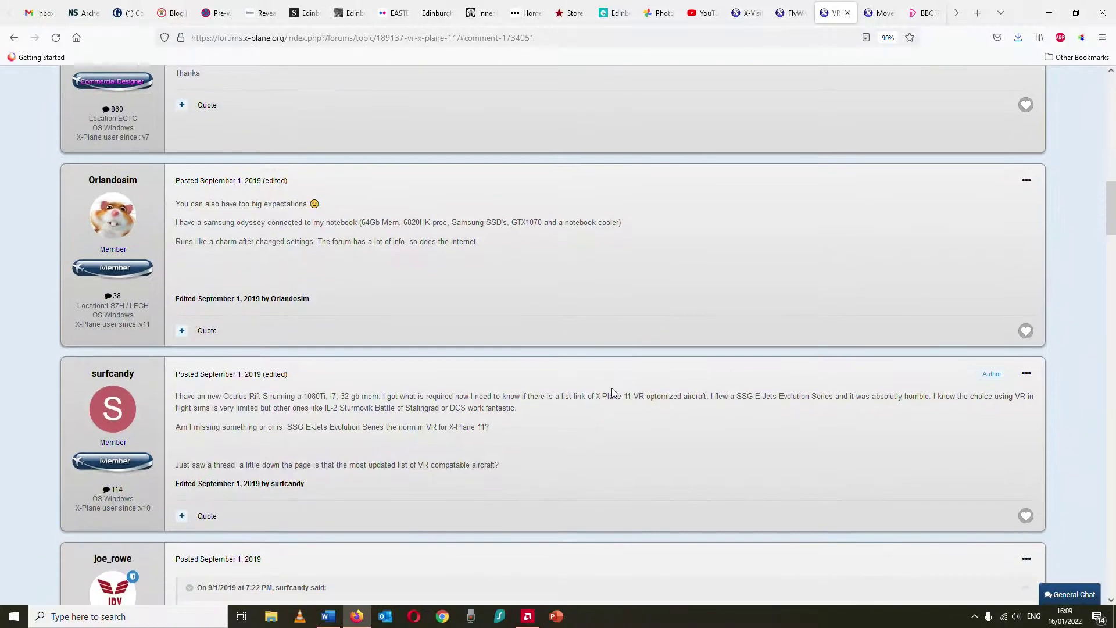
scroll(611, 388, "down", 7)
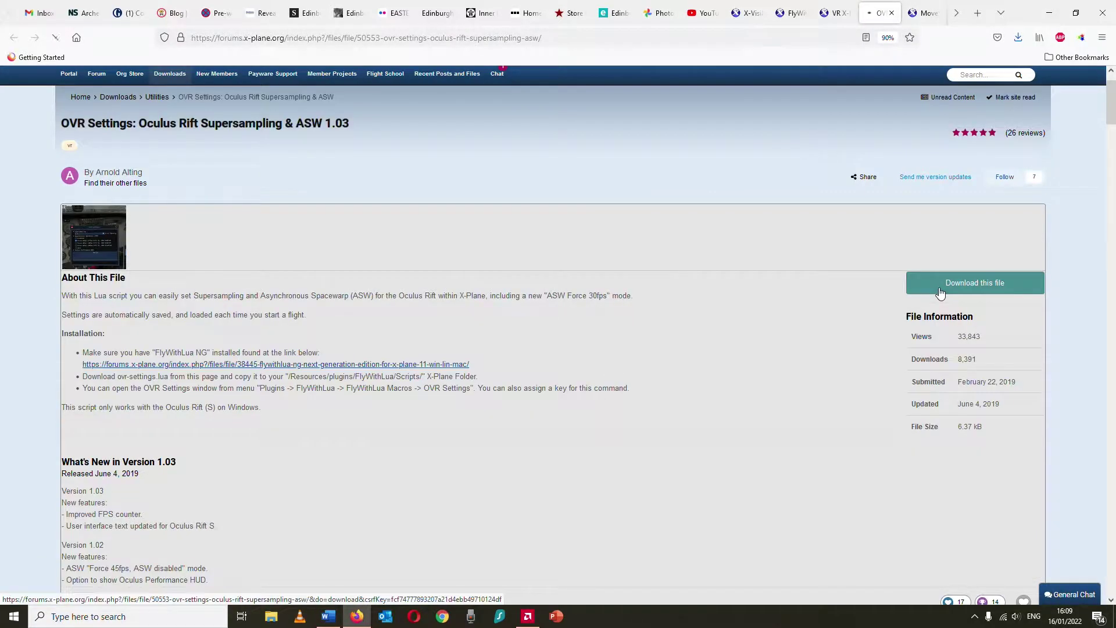
Save the ovr-settings.lua script from the OVR Settings page
left_click(936, 285)
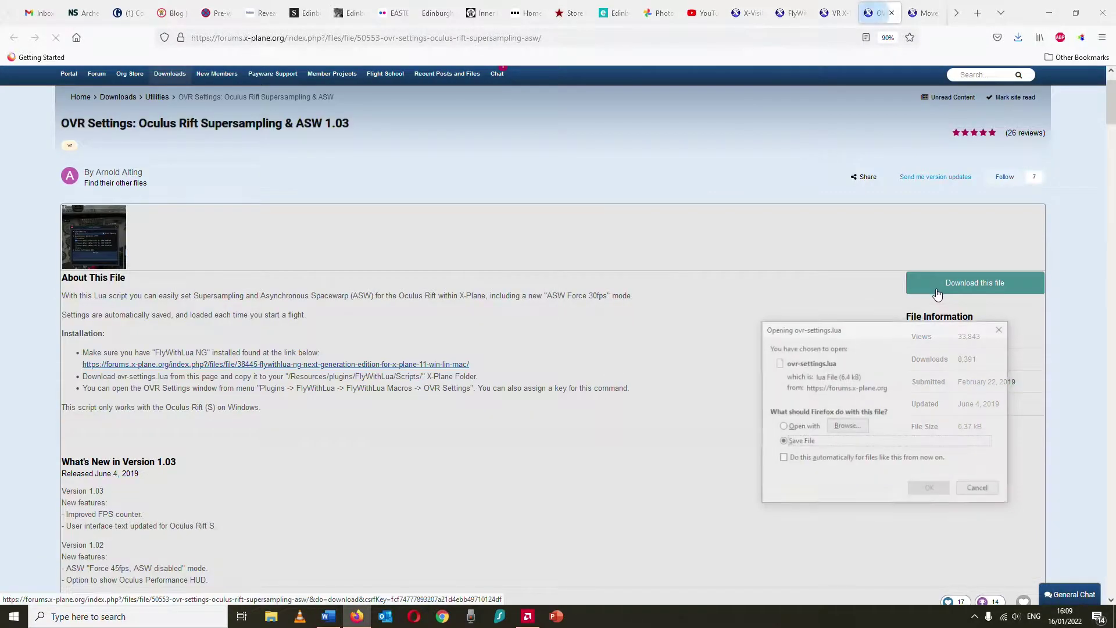
left_click(923, 489)
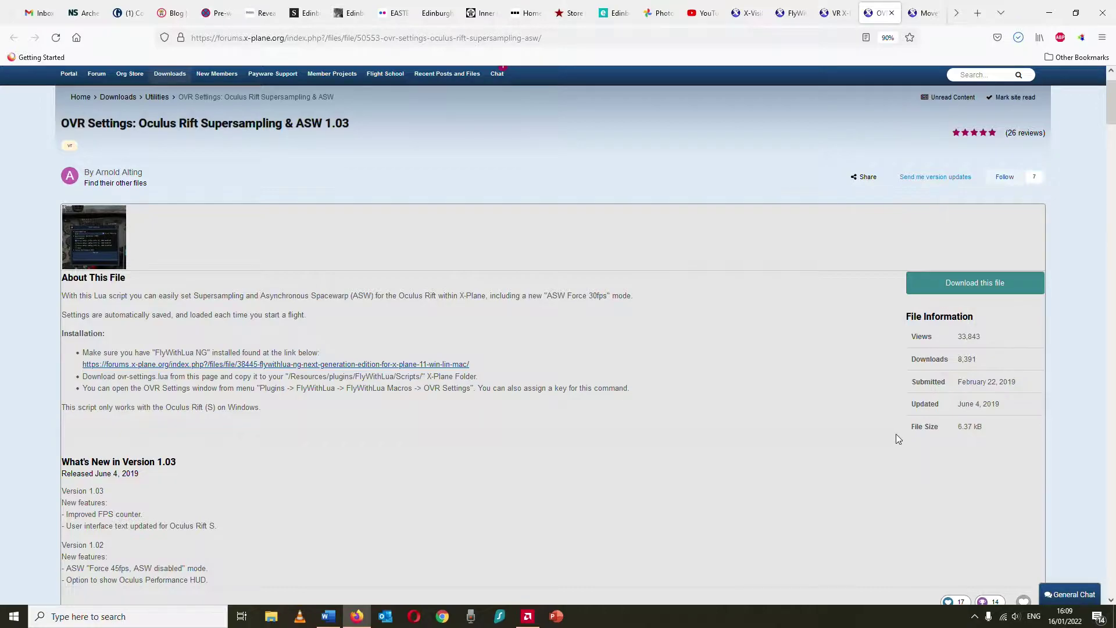
left_click(924, 13)
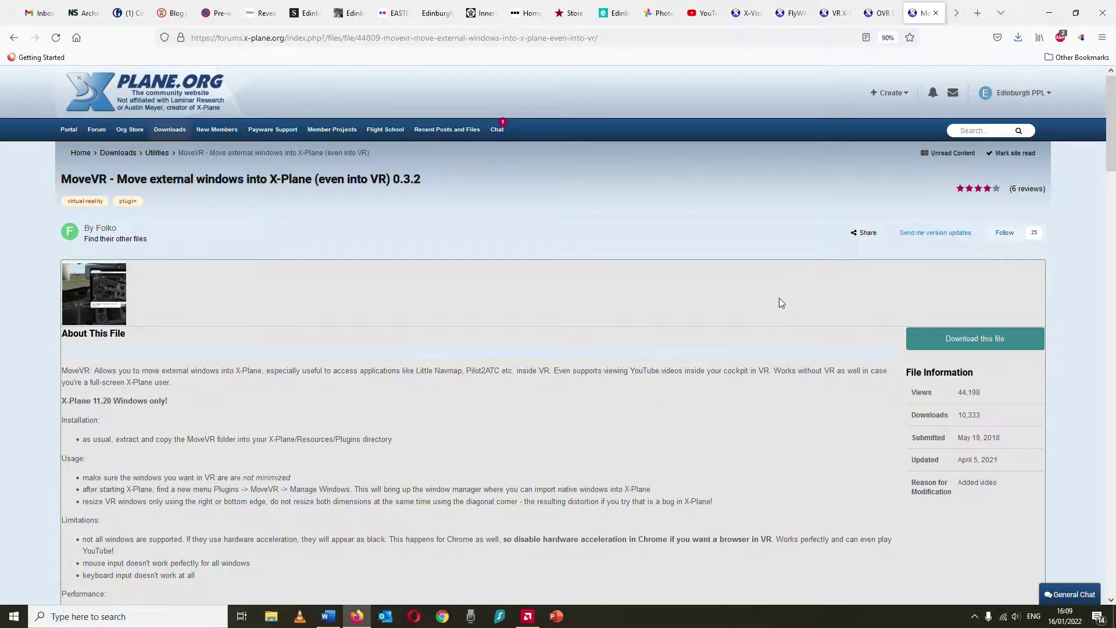
Save MoveVR-0.3.2(1).zip, confirm all downloads finished, and show them in the Downloads folder
scroll(746, 305, "down", 1)
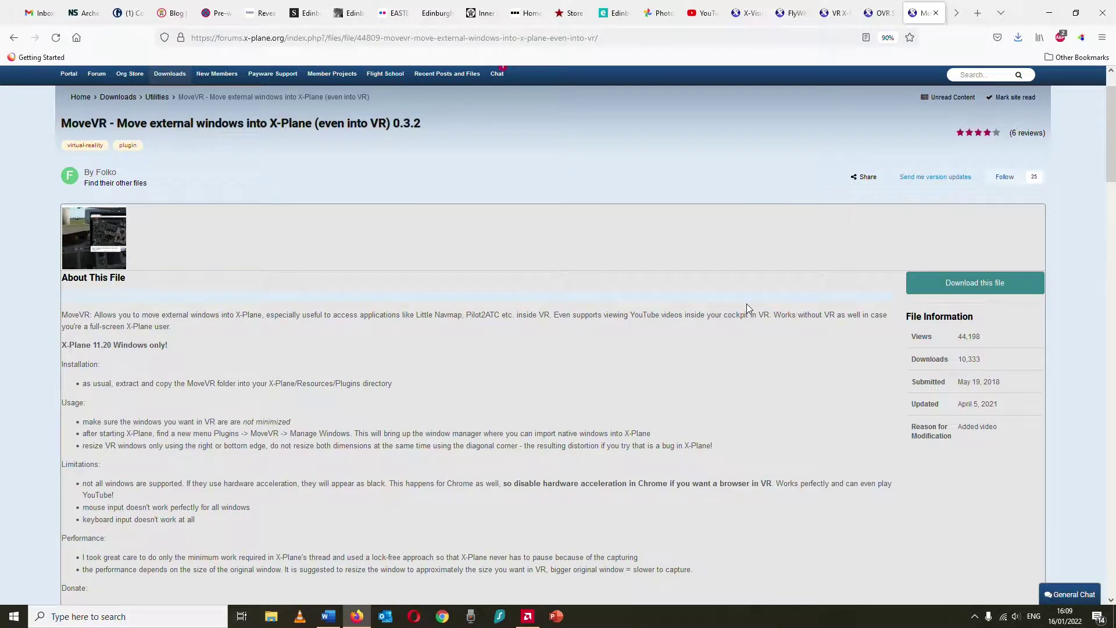
left_click(942, 281)
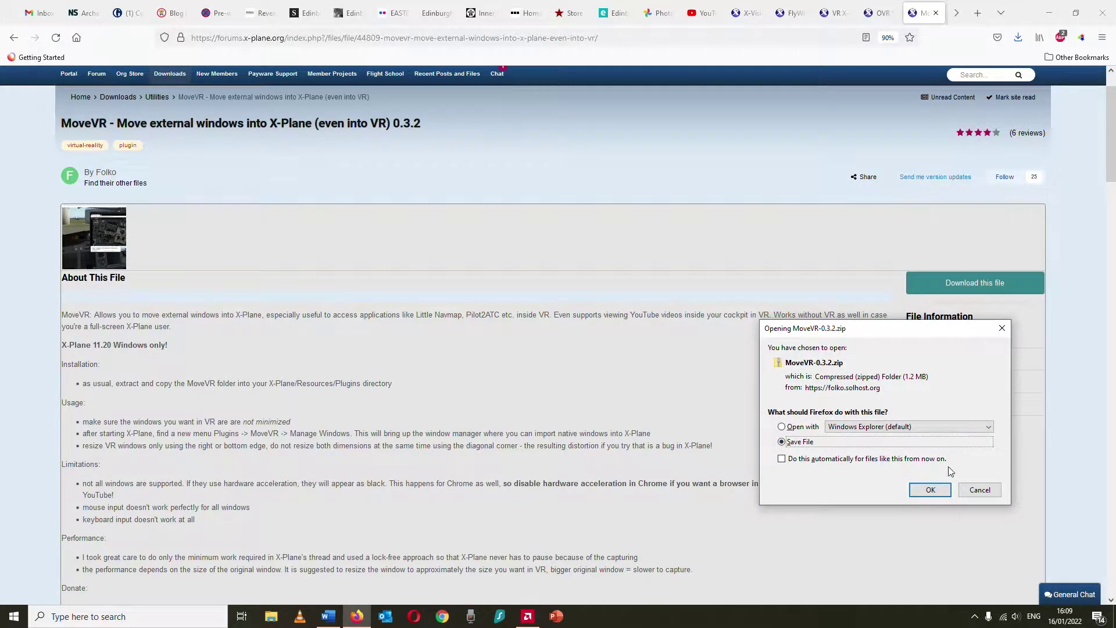
left_click(930, 489)
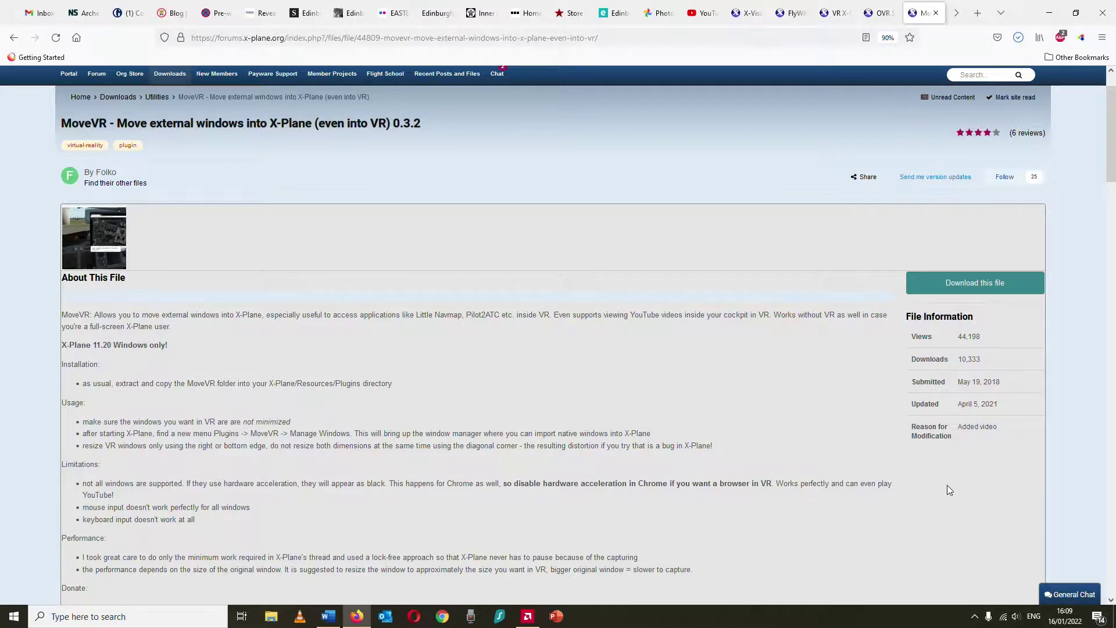
left_click(1018, 37)
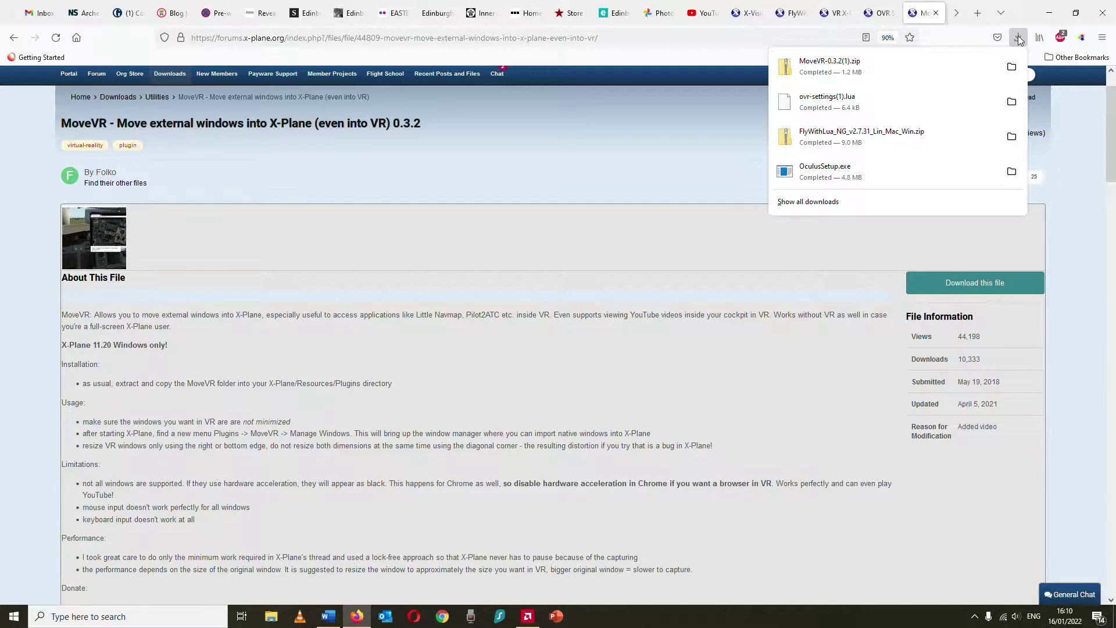
left_click(1018, 37)
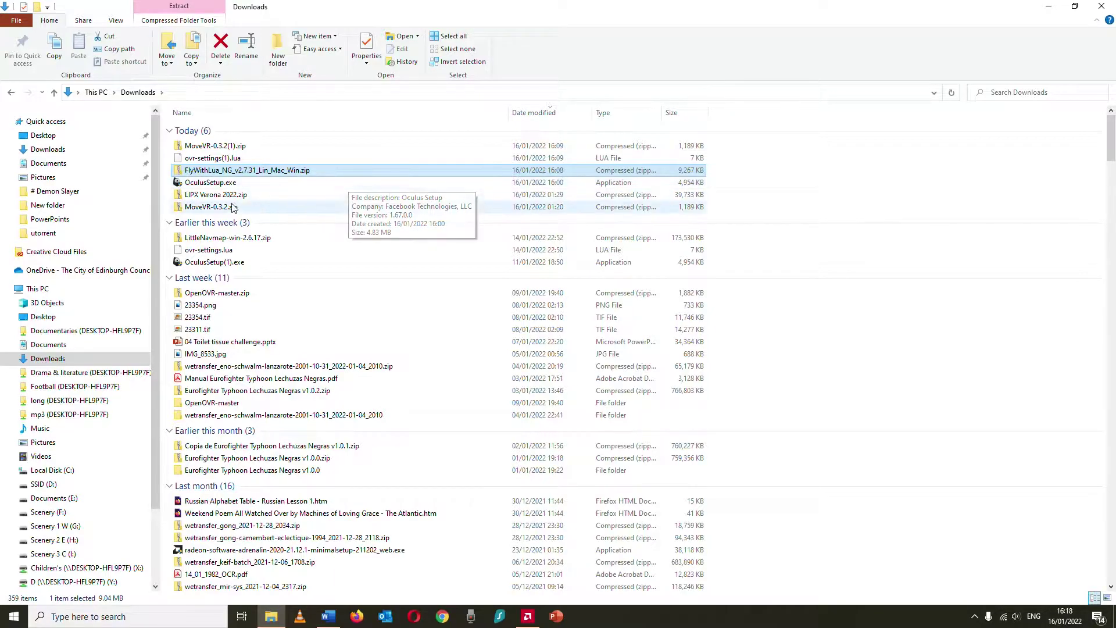
Copy the FlyWithLua folder from inside the downloaded FlyWithLua NG zip
double_click(267, 170)
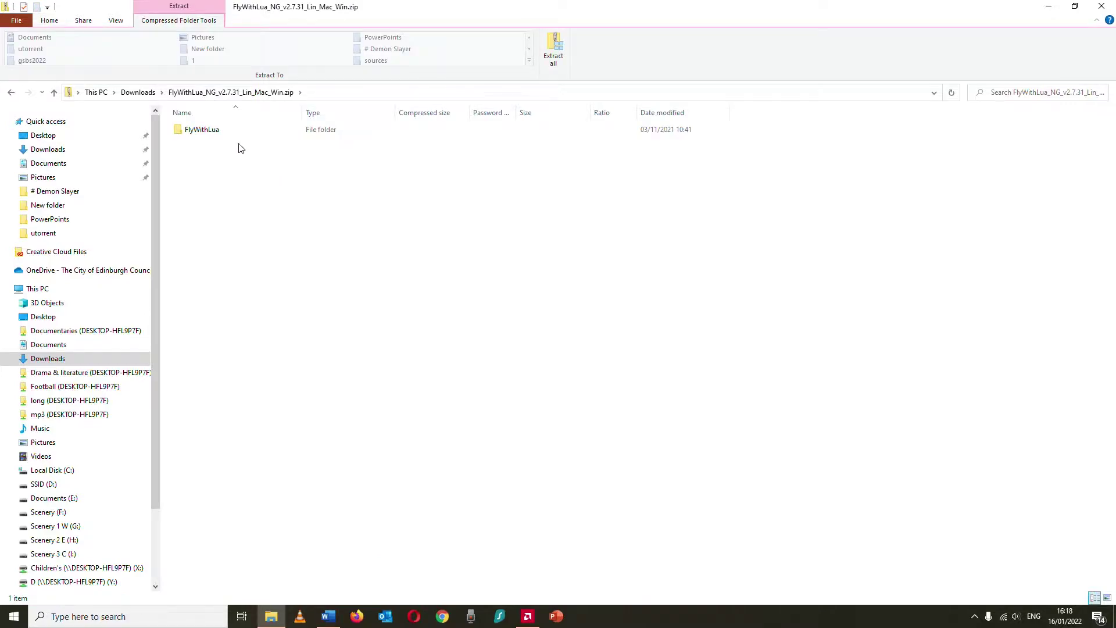
double_click(237, 129)
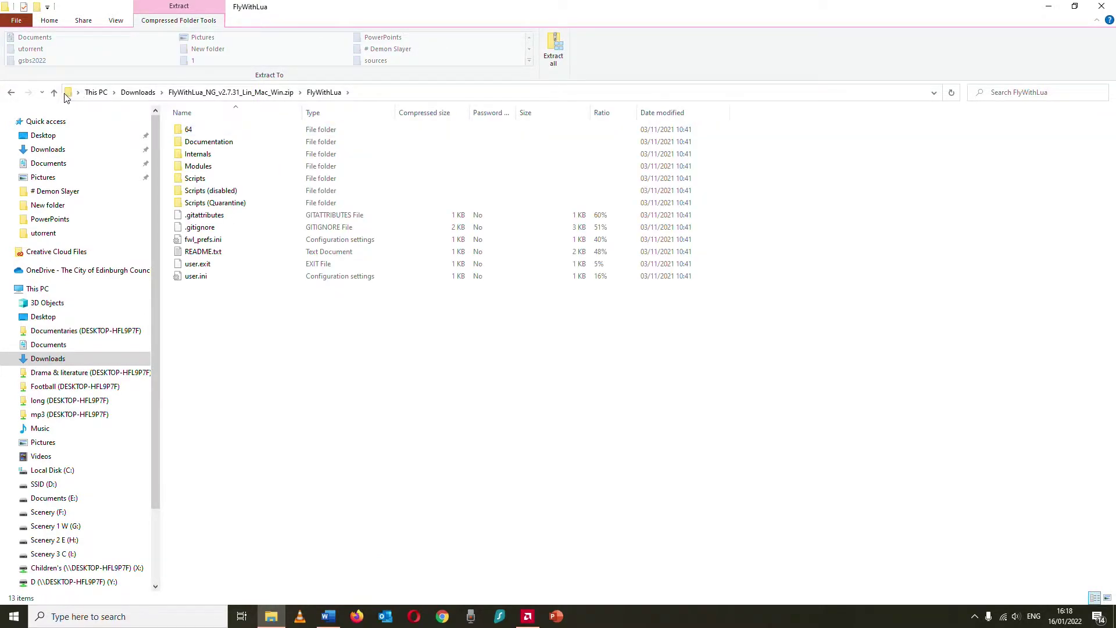
left_click(54, 92)
right_click(210, 134)
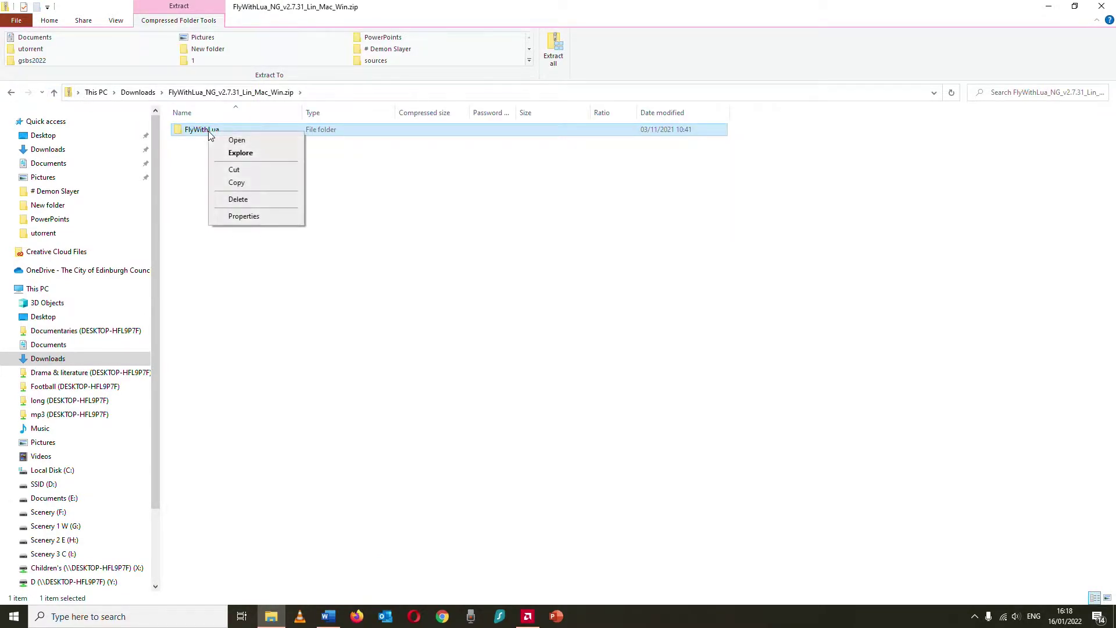
left_click(246, 180)
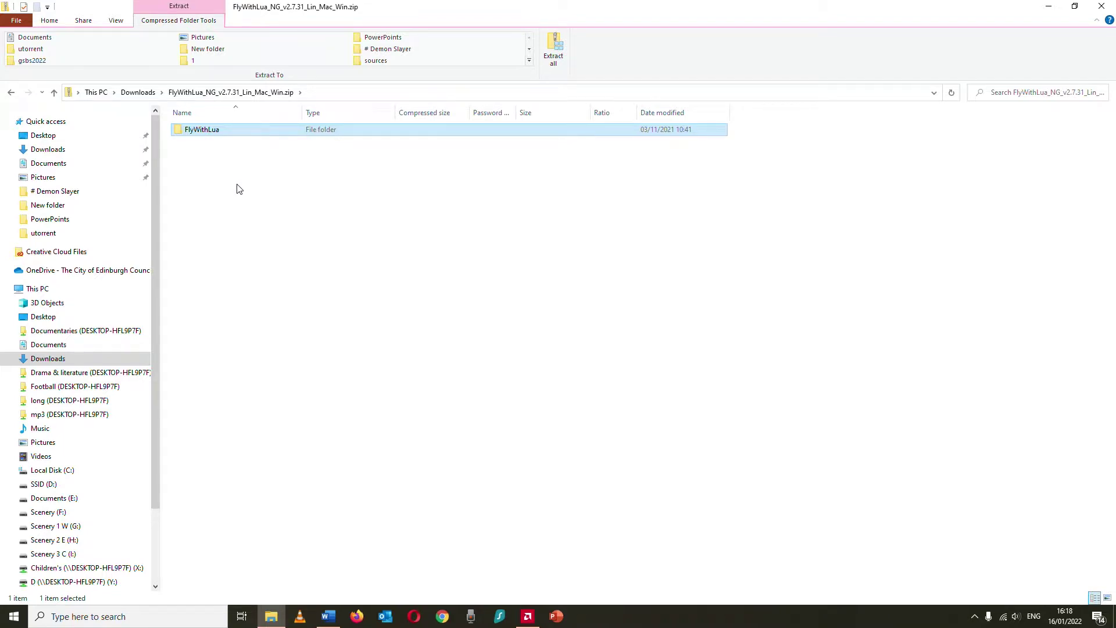
left_click(278, 618)
left_click(278, 617)
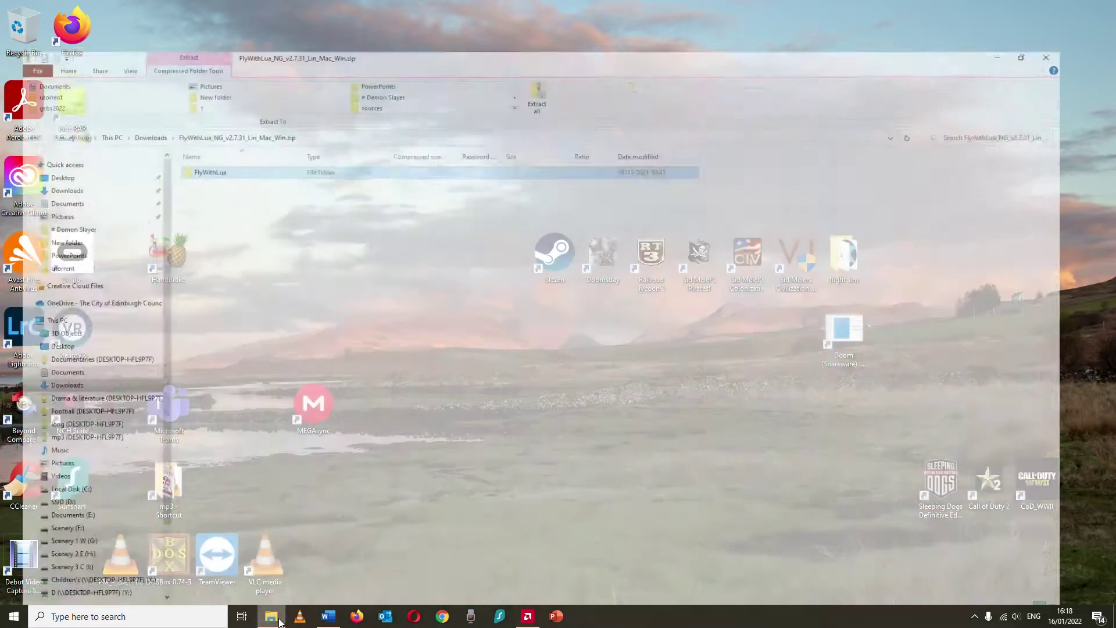
left_click(11, 95)
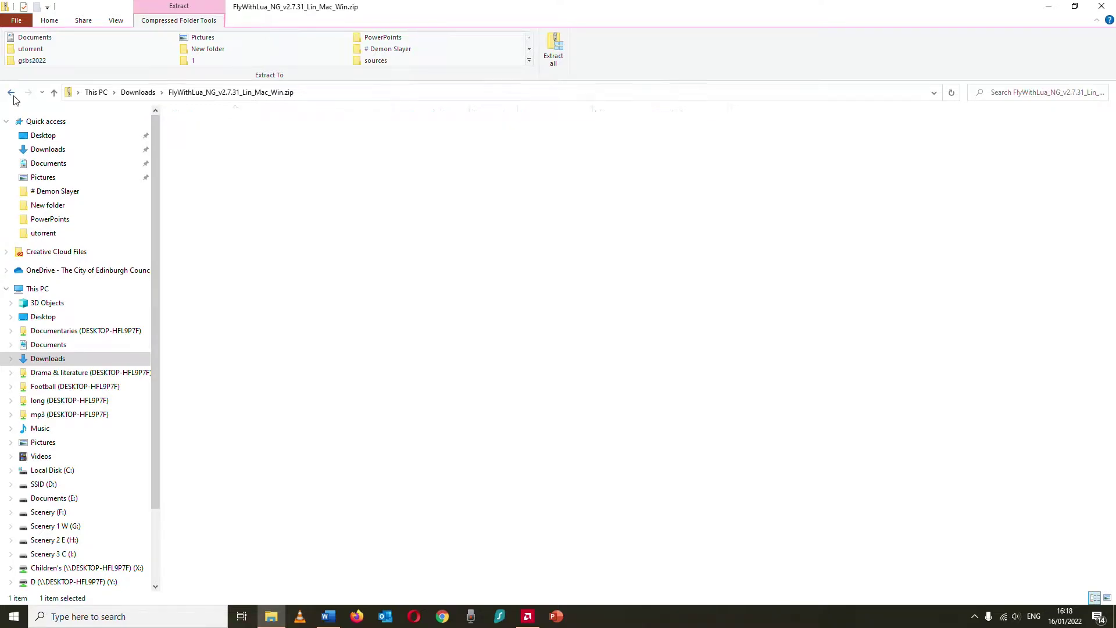
left_click(11, 95)
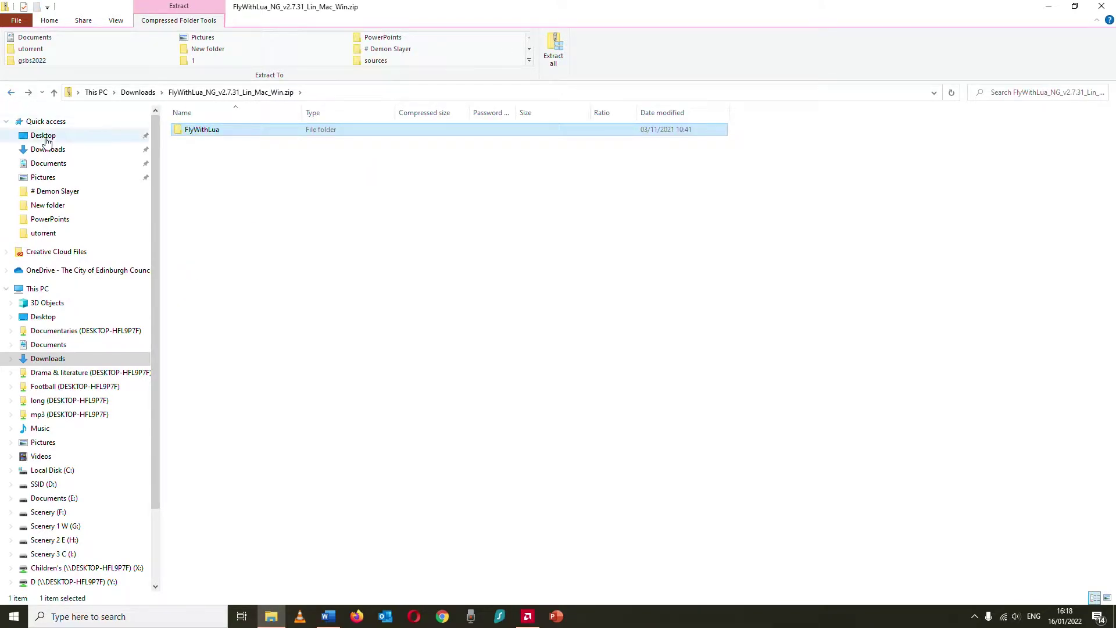
Check the installed FlyWithLua in D:\X-Plane 11\Resources\plugins, then return to Downloads
left_click(47, 289)
double_click(370, 226)
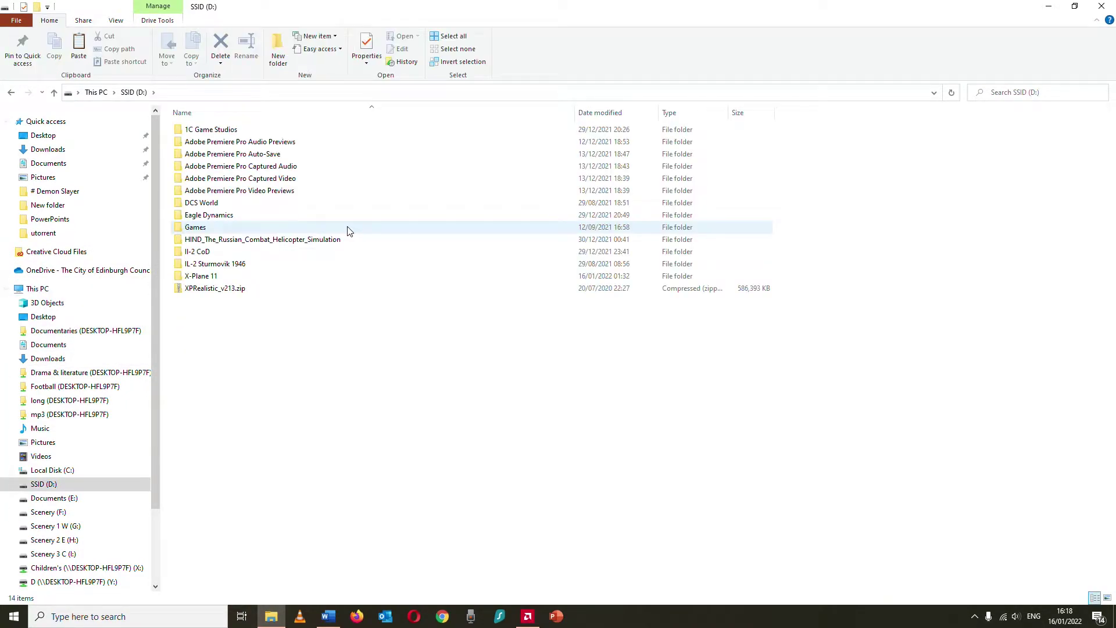
double_click(267, 276)
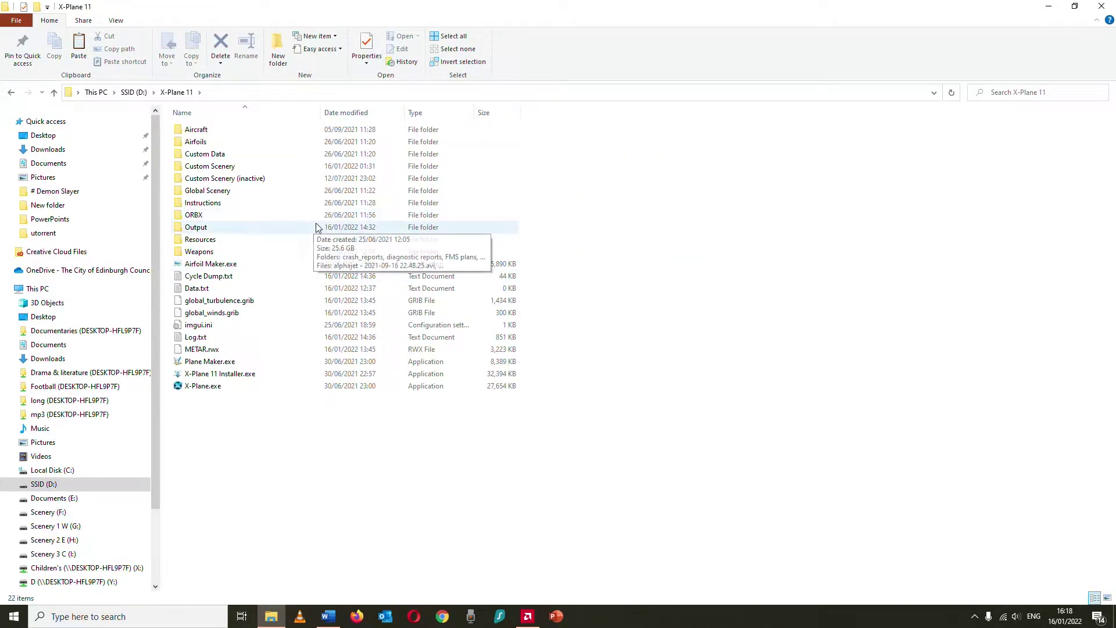
double_click(254, 240)
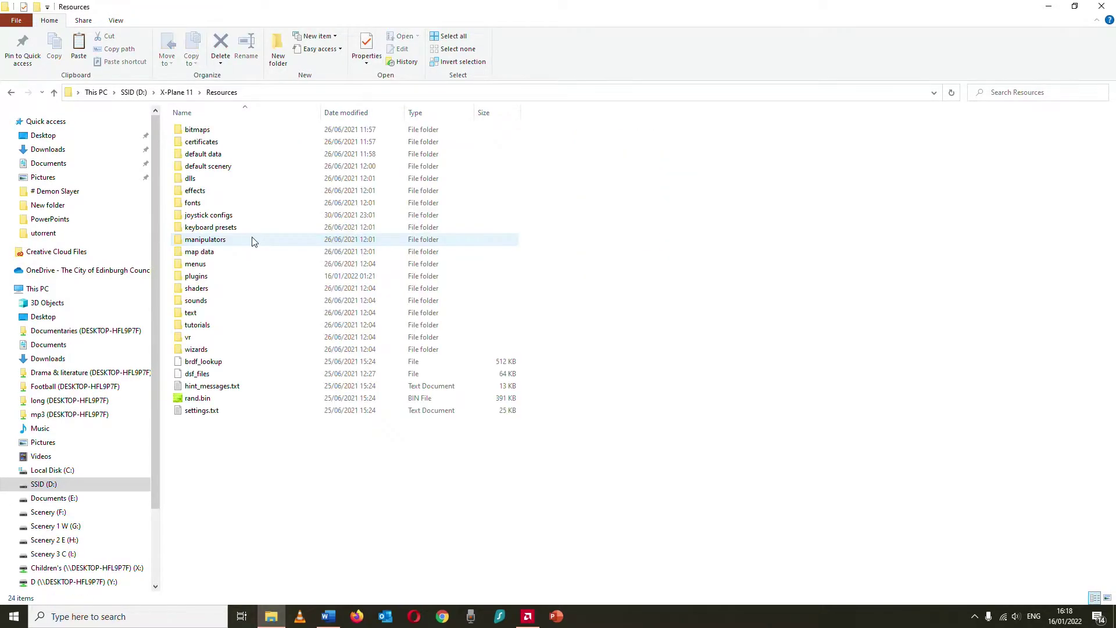
double_click(236, 276)
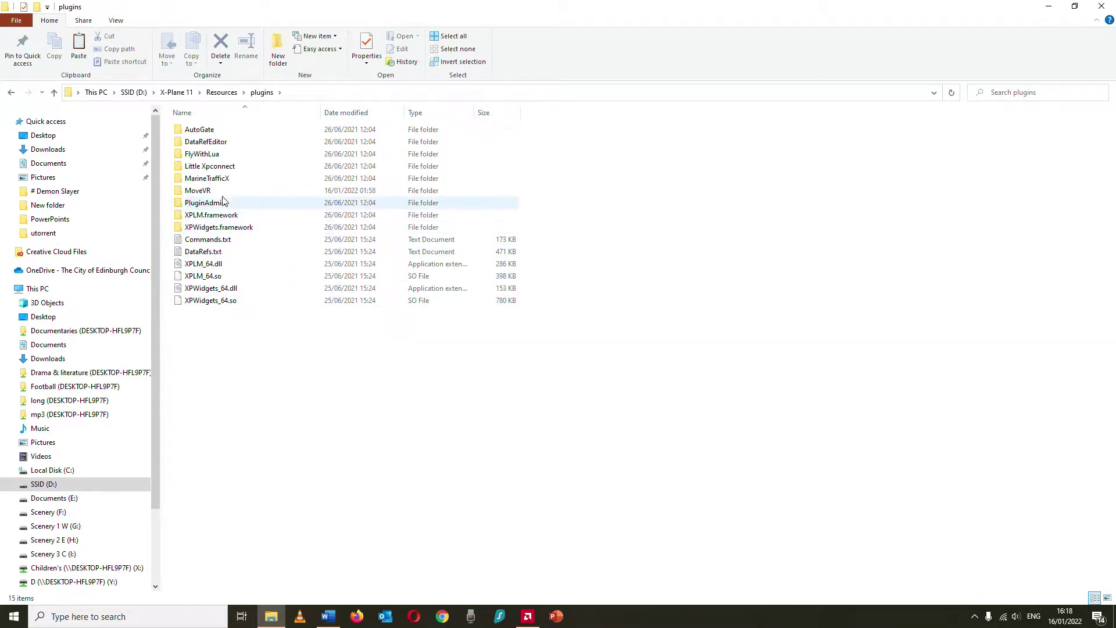
left_click(220, 155)
double_click(219, 155)
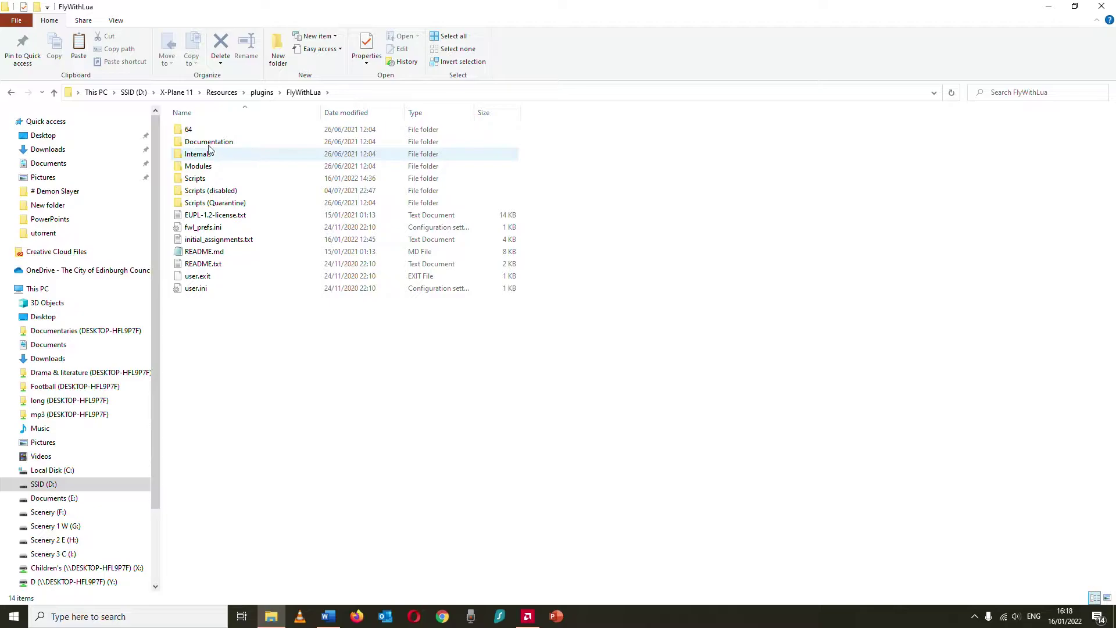
left_click(56, 94)
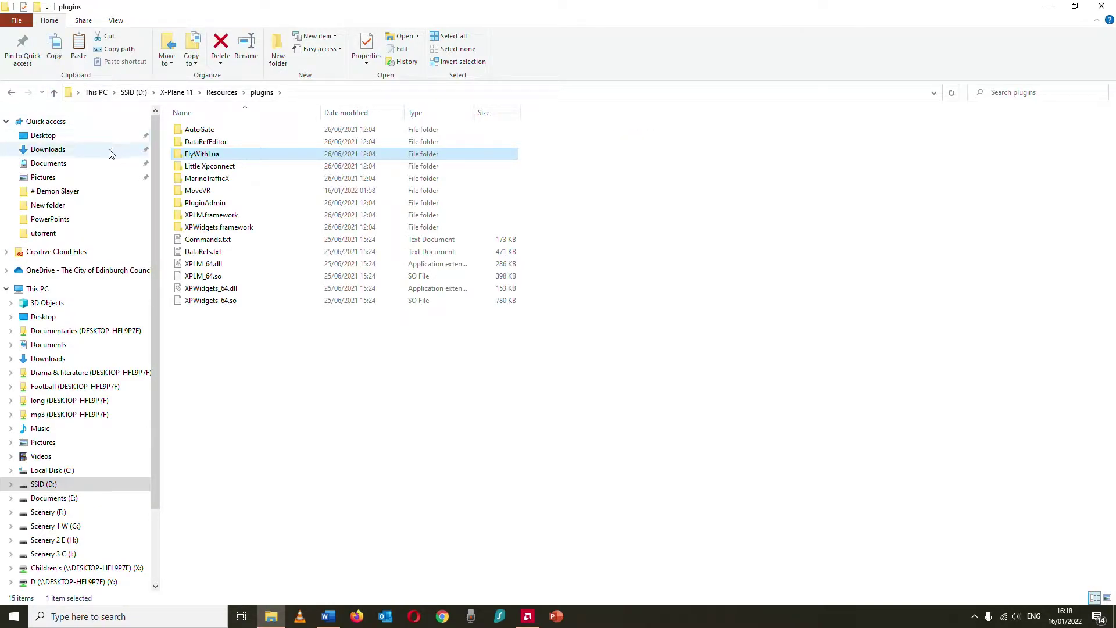
left_click(63, 150)
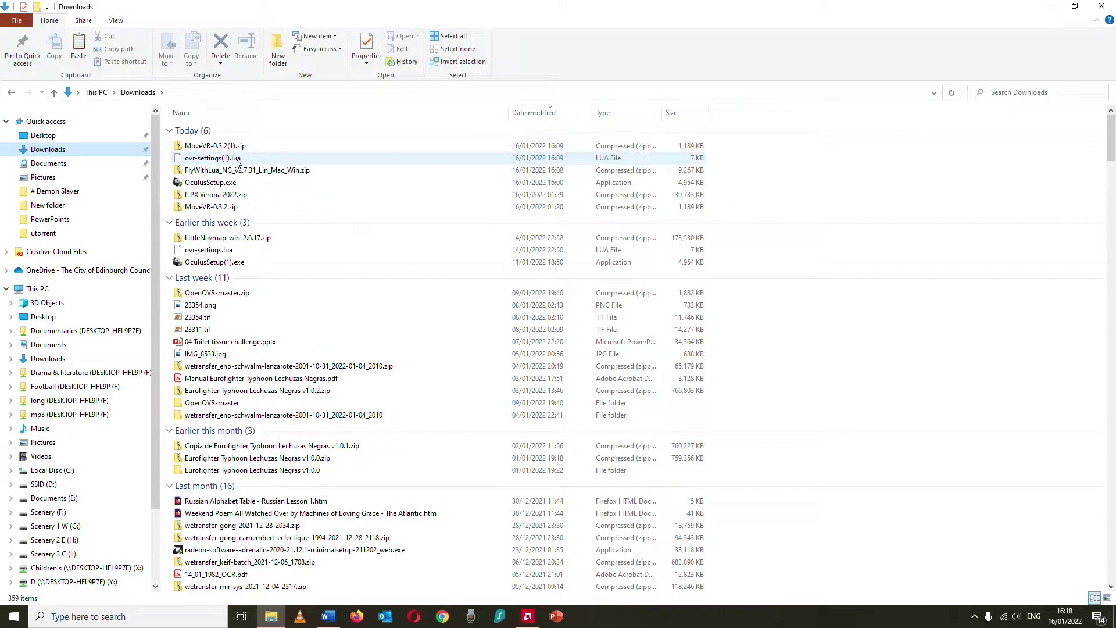
Copy ovr-settings.lua and verify FlyWithLua's Scripts folder already contains it, then return to Downloads
right_click(233, 251)
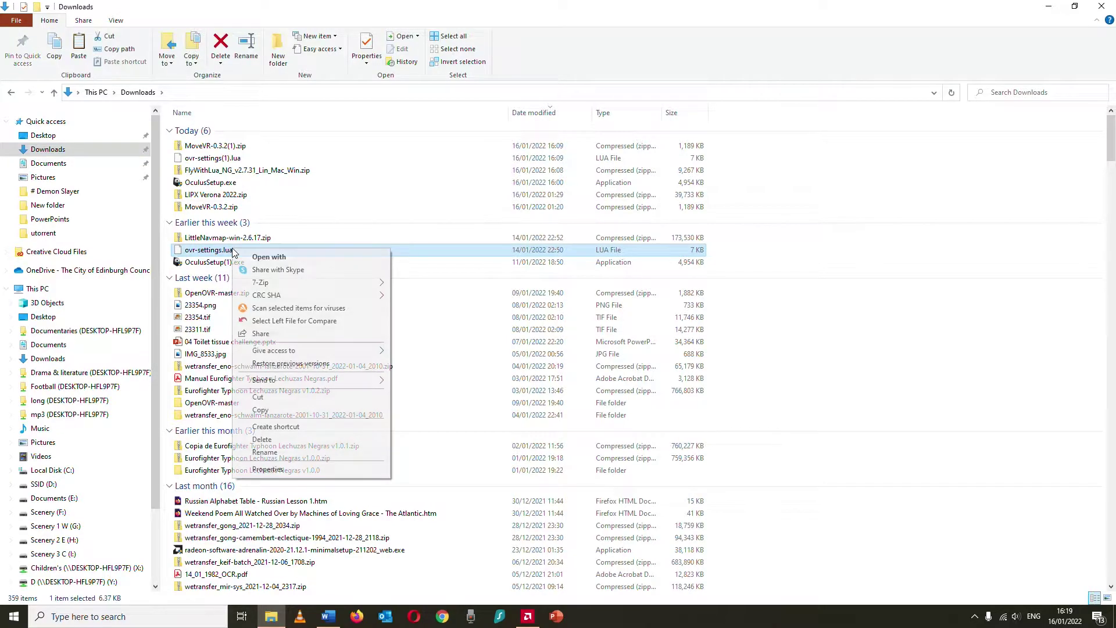
left_click(296, 410)
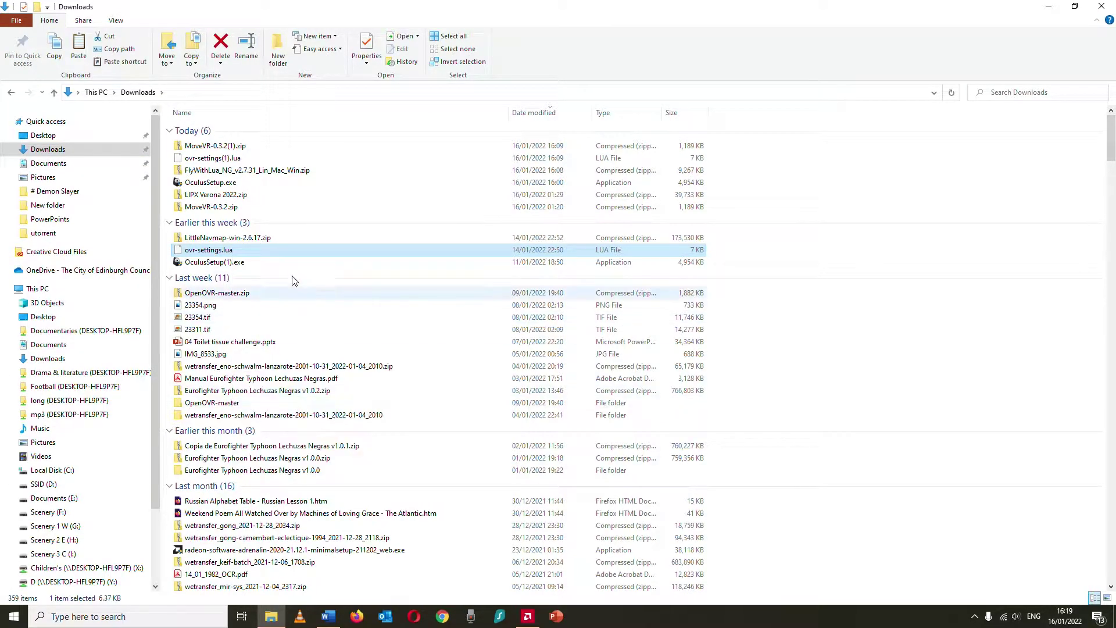
left_click(10, 93)
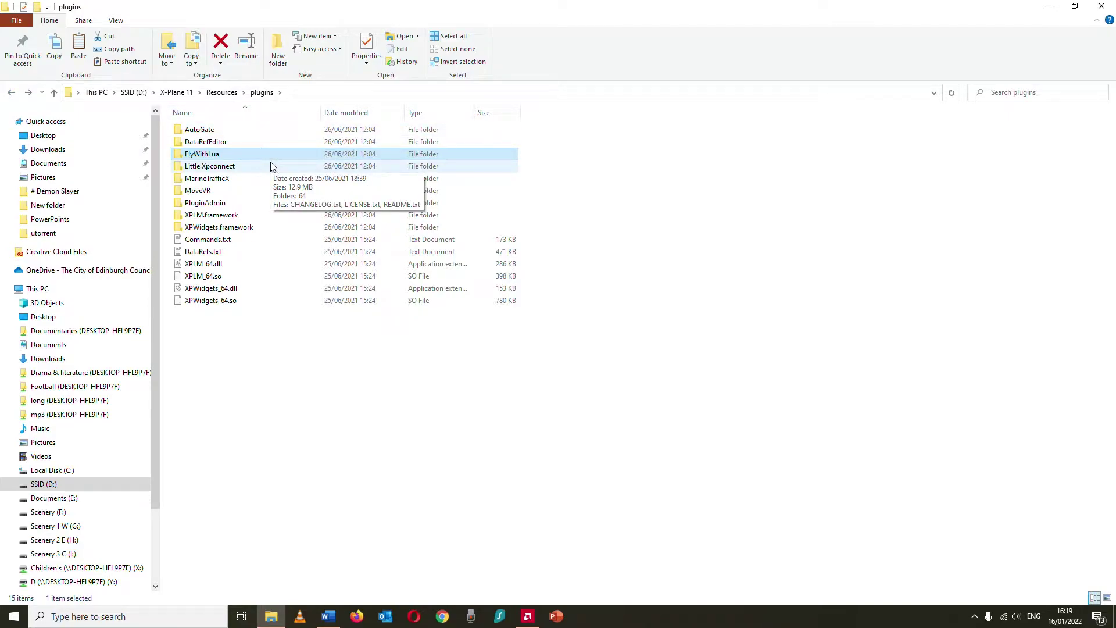
double_click(228, 156)
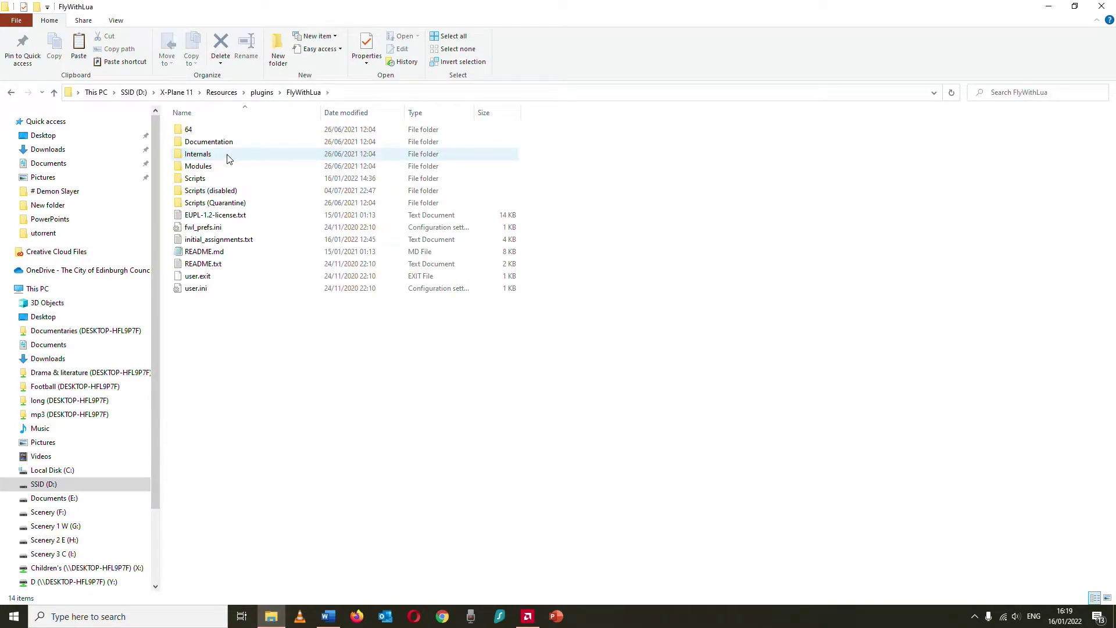
double_click(217, 180)
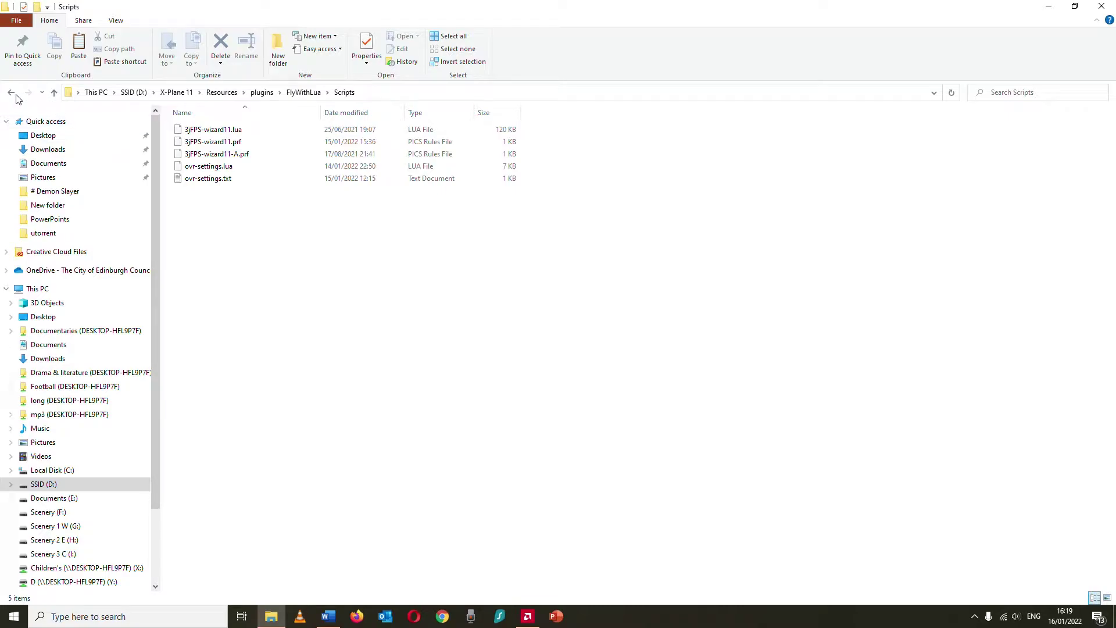
left_click(66, 154)
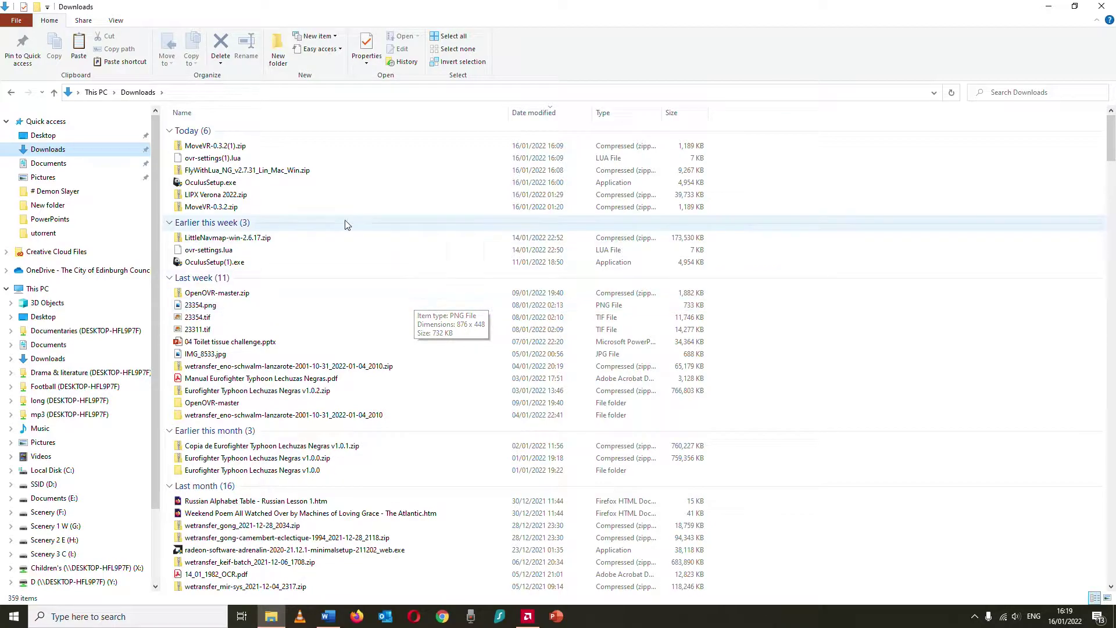
Copy the MoveVR folder out of the MoveVR-0.3.2(1).zip archive
double_click(237, 148)
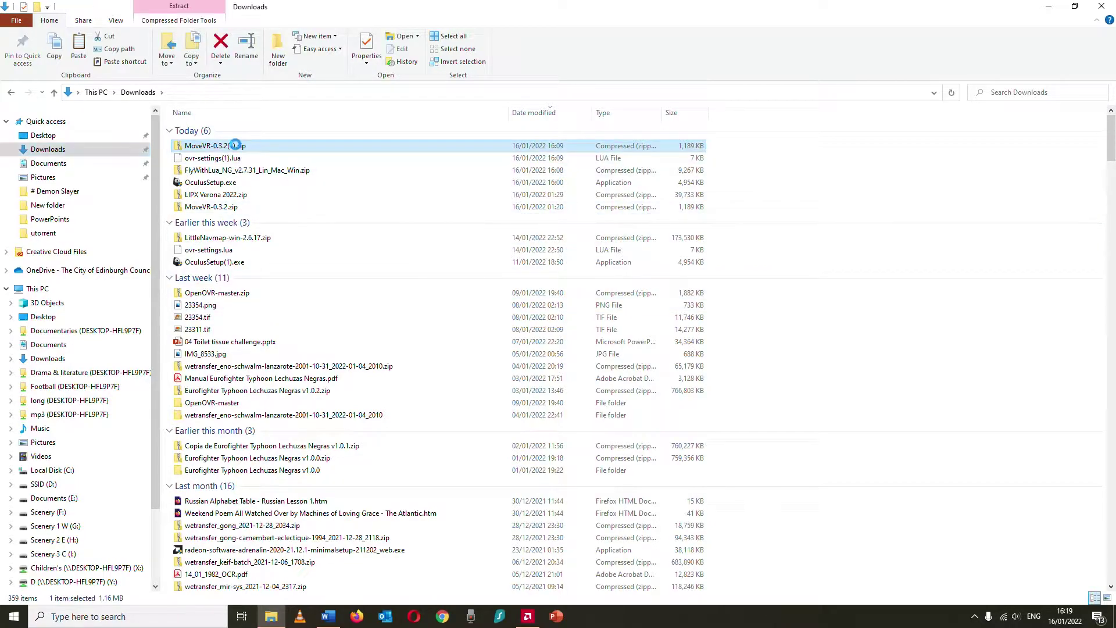
double_click(198, 129)
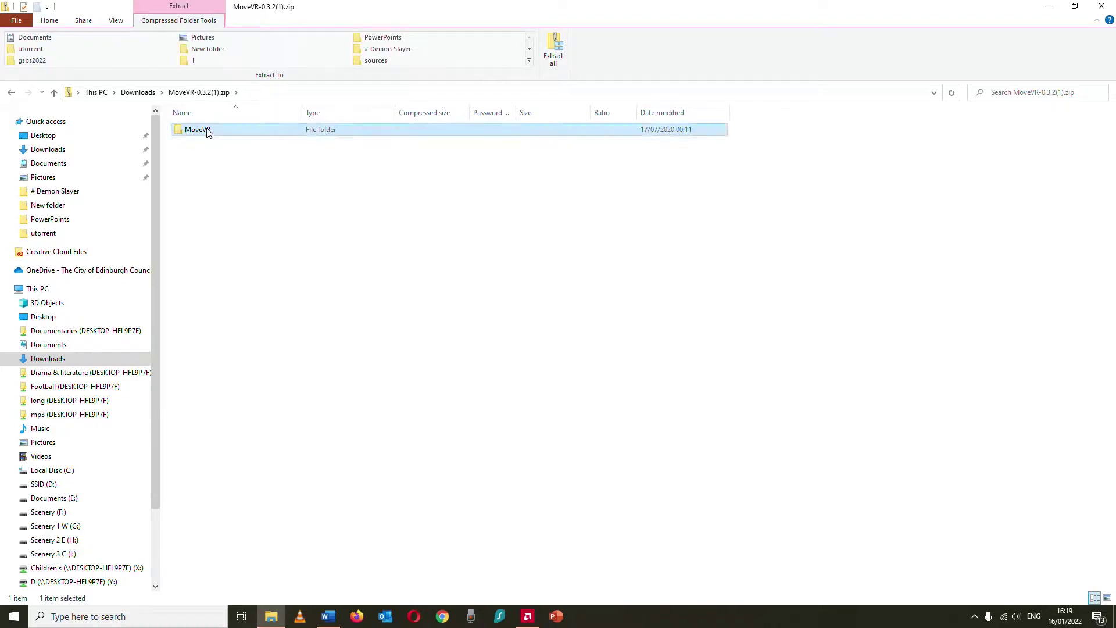
left_click(53, 92)
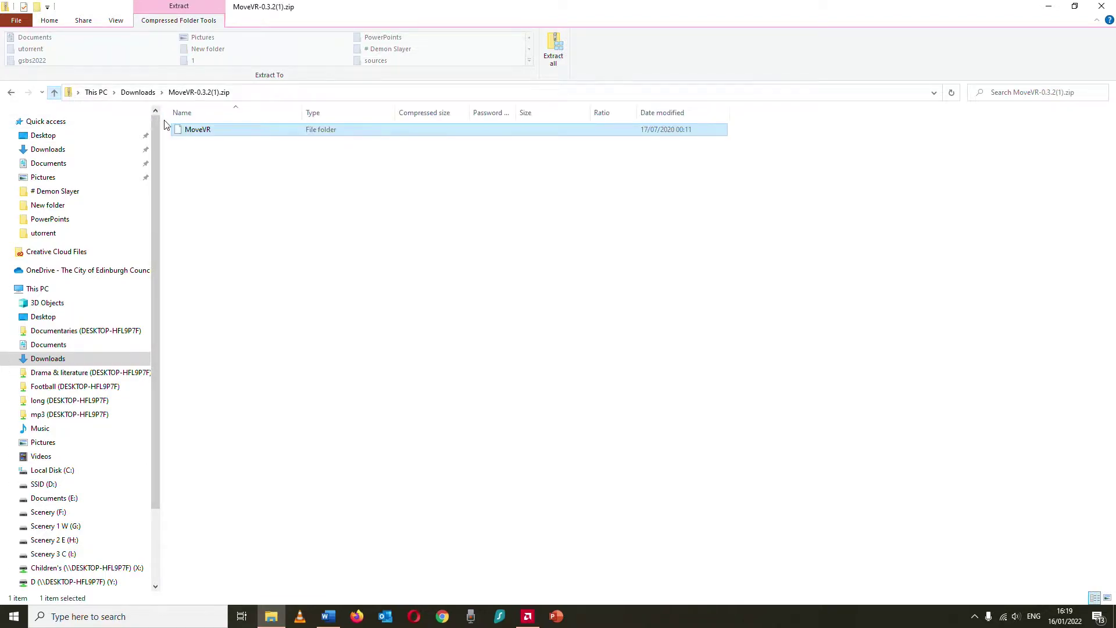
right_click(196, 127)
left_click(224, 177)
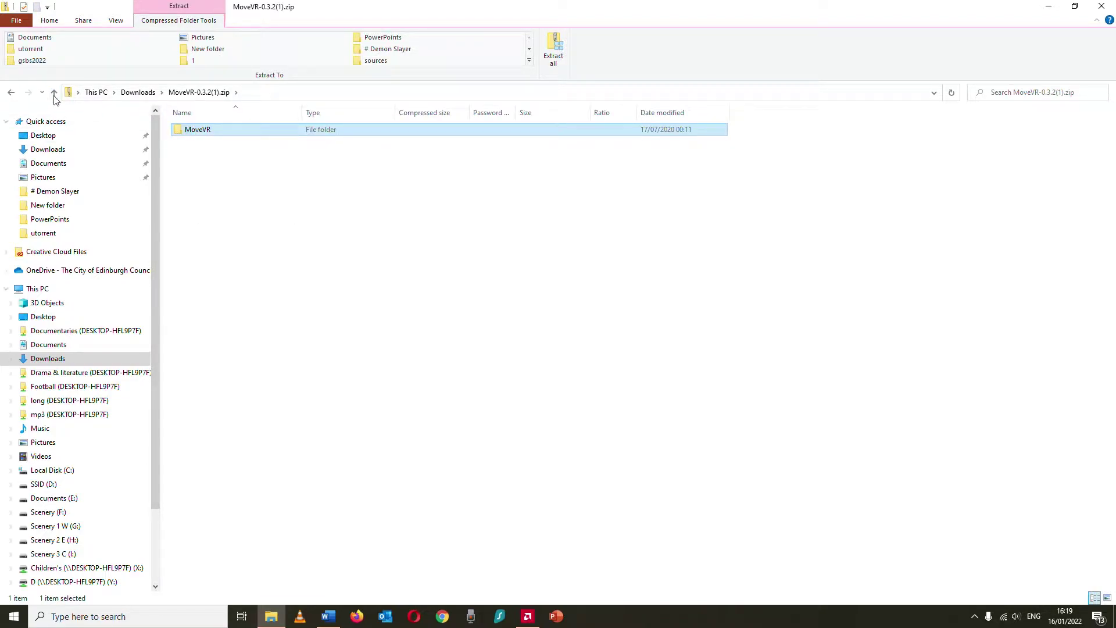
Go back to X-Plane's plugins folder and inspect the installed MoveVR folder (win_x64, MoveVR.log)
left_click(13, 93)
left_click(13, 93)
left_click(13, 93)
left_click(12, 93)
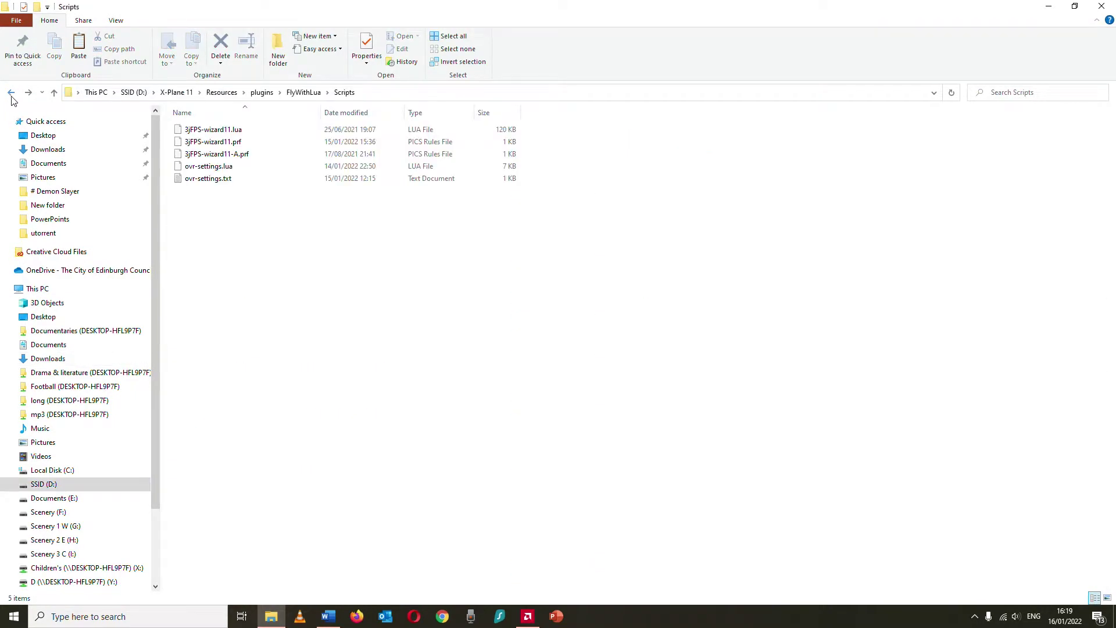
left_click(54, 93)
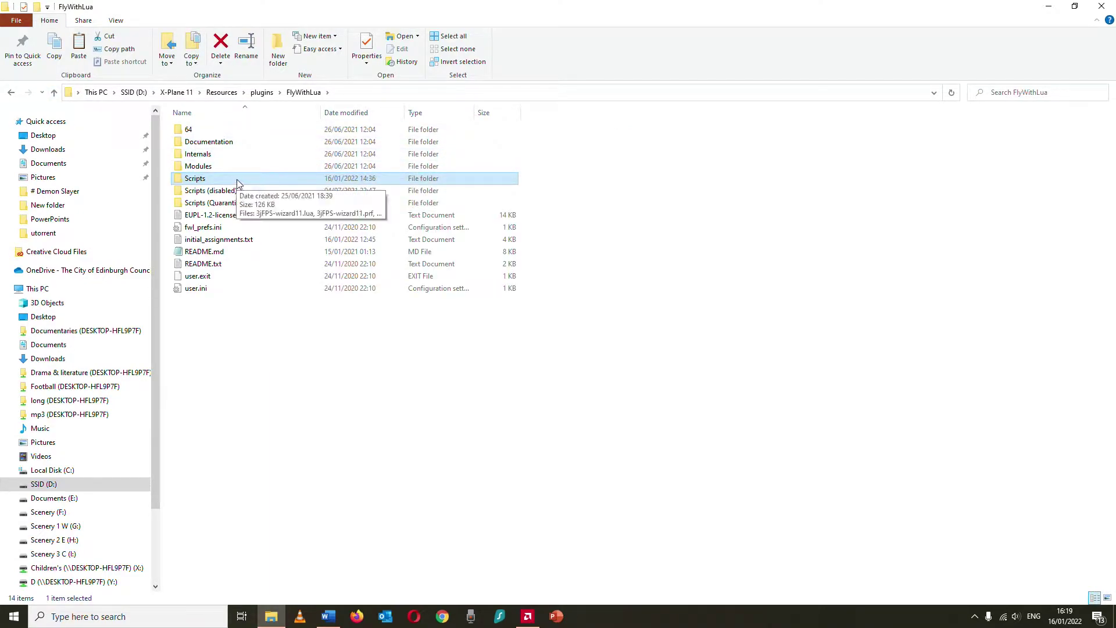
left_click(55, 94)
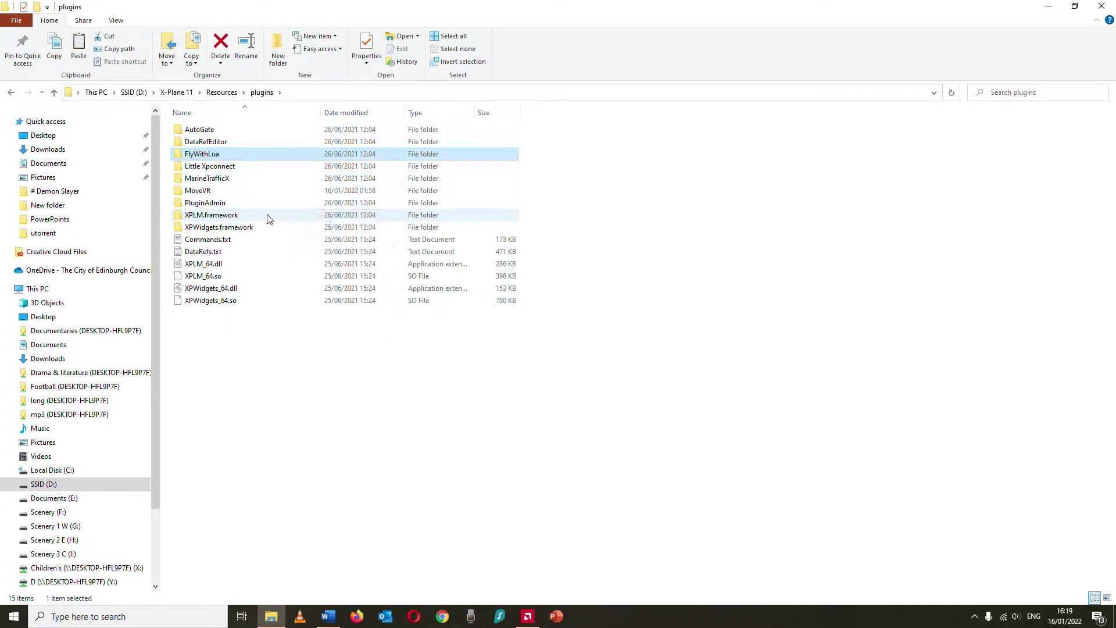
double_click(236, 190)
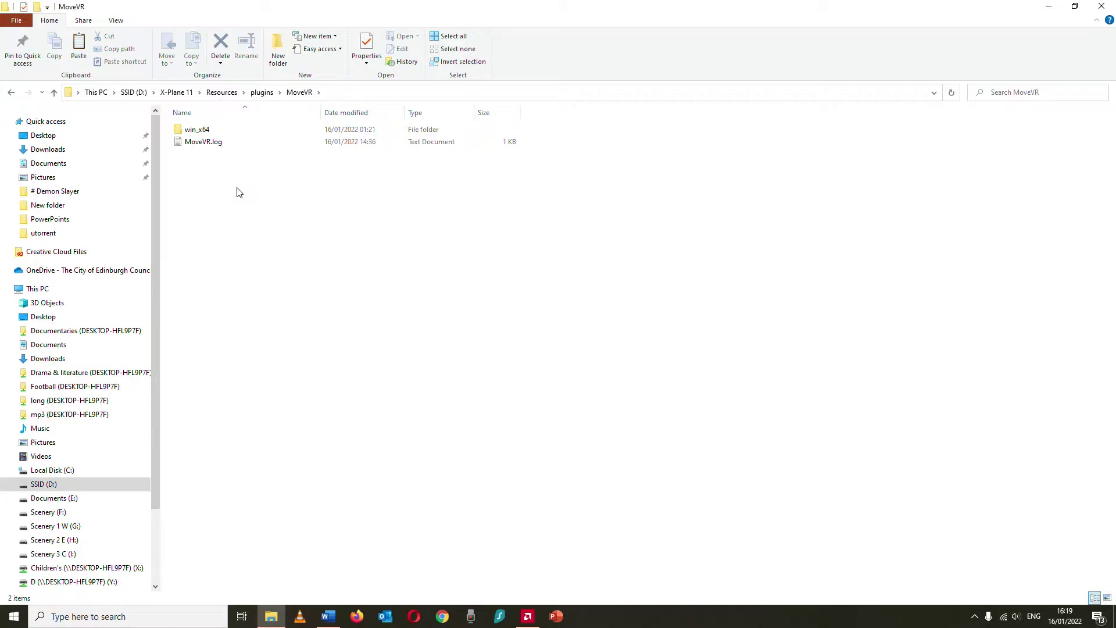
left_click(55, 94)
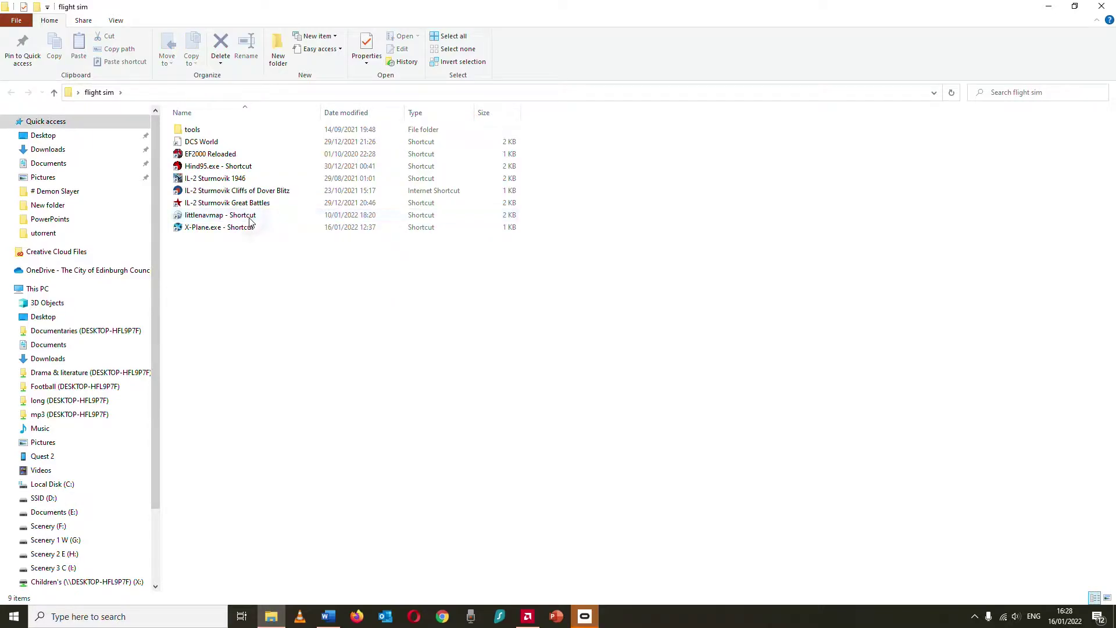
Start Little Navmap 2.6.17 from the littlenavmap shortcut in the flight sim folder
right_click(259, 217)
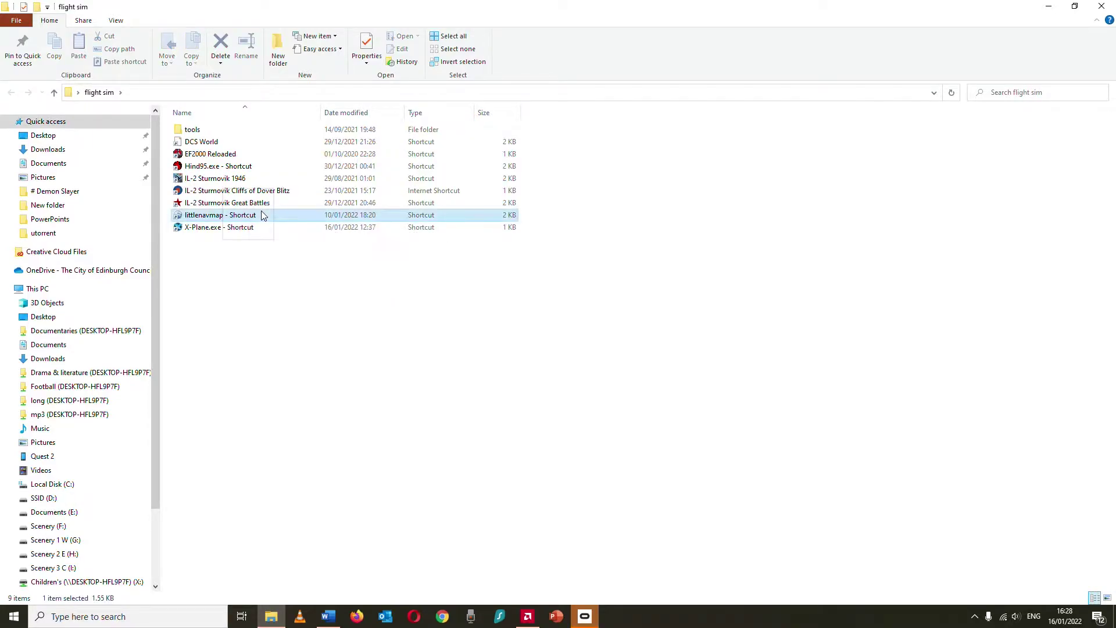
left_click(273, 228)
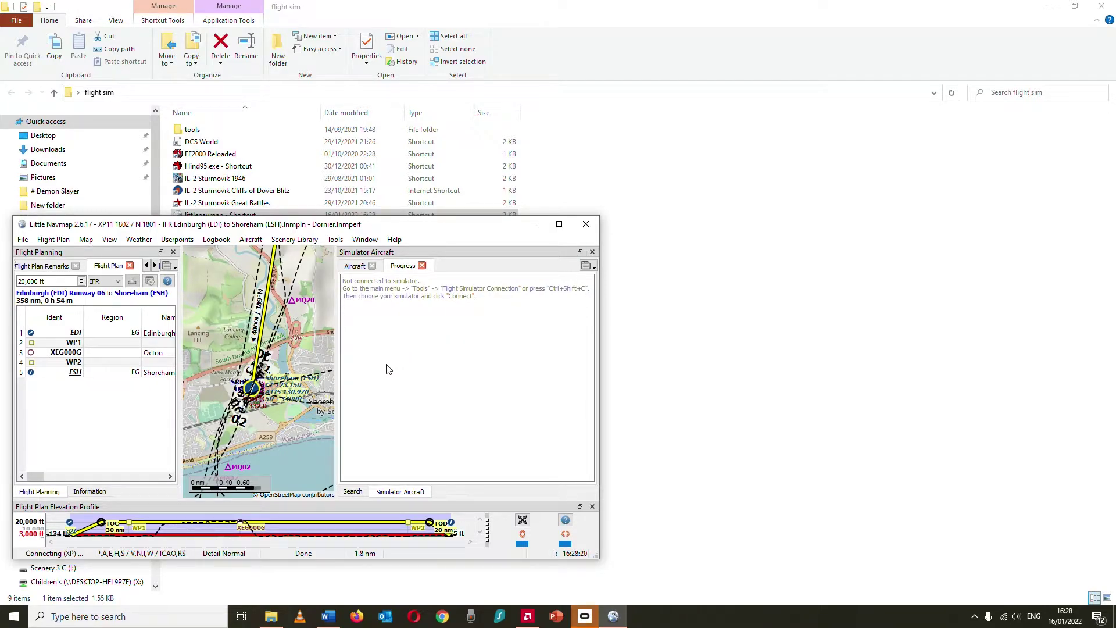
Run File > Reset all for a new Flight and confirm, leaving No Flight Plan loaded
right_click(23, 241)
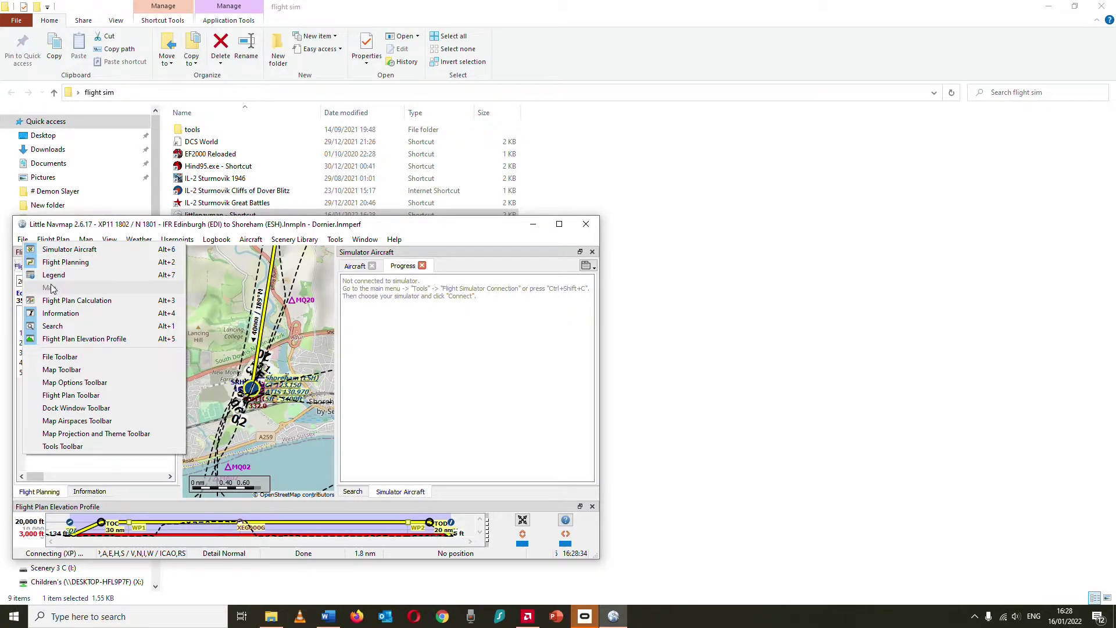
left_click(25, 242)
left_click(26, 241)
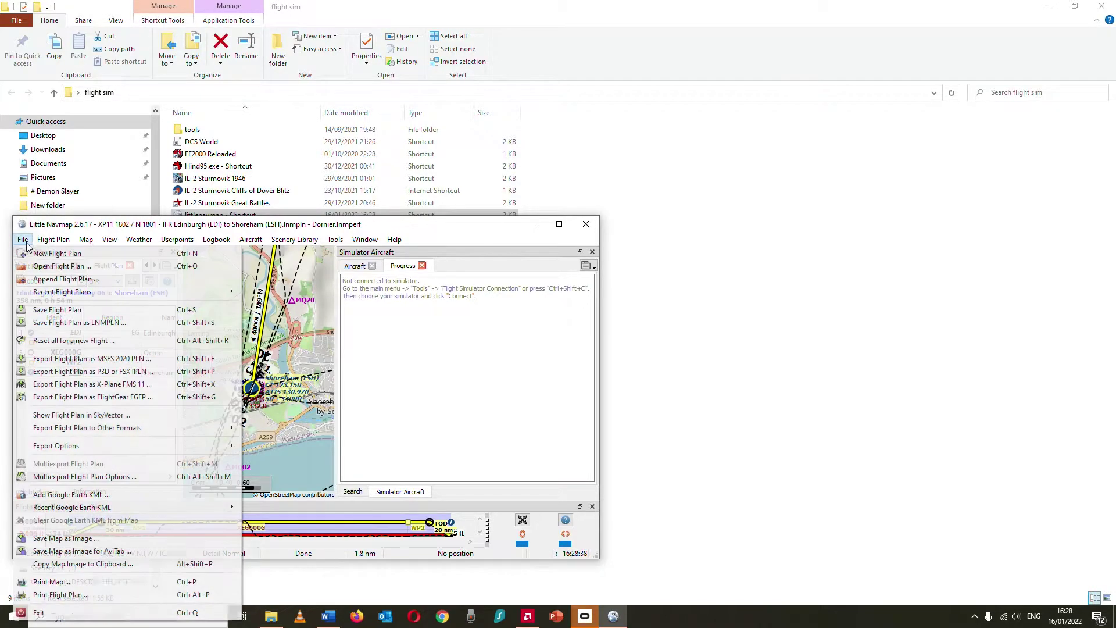
left_click(50, 342)
left_click(296, 459)
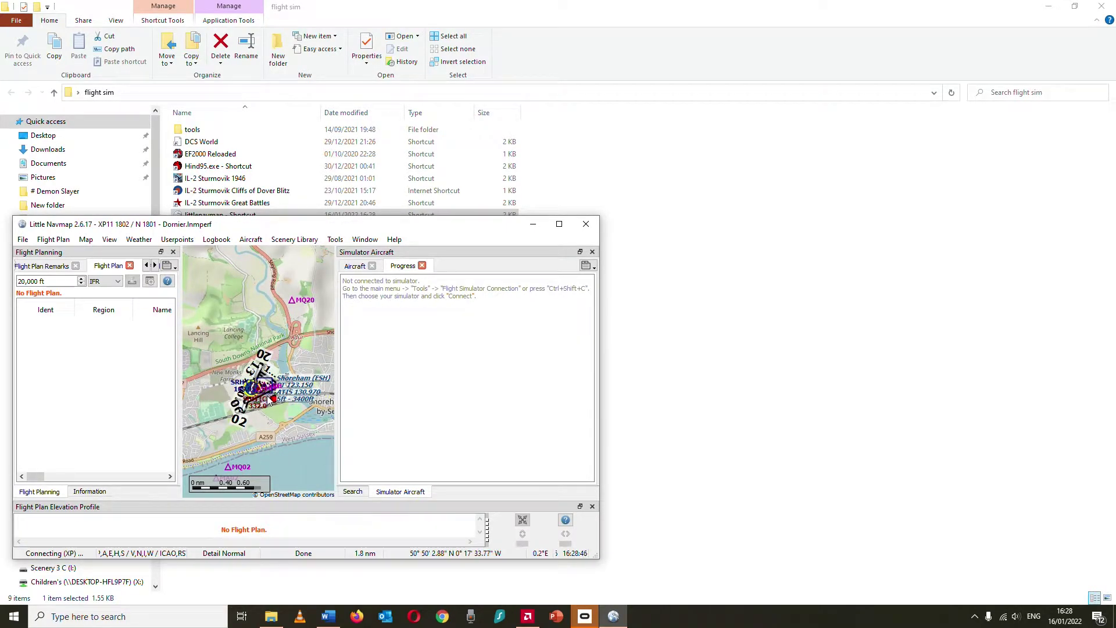
Set Shoreham (ESH) as departure so the plan reads Shoreham Runway 02 to Shoreham
right_click(269, 397)
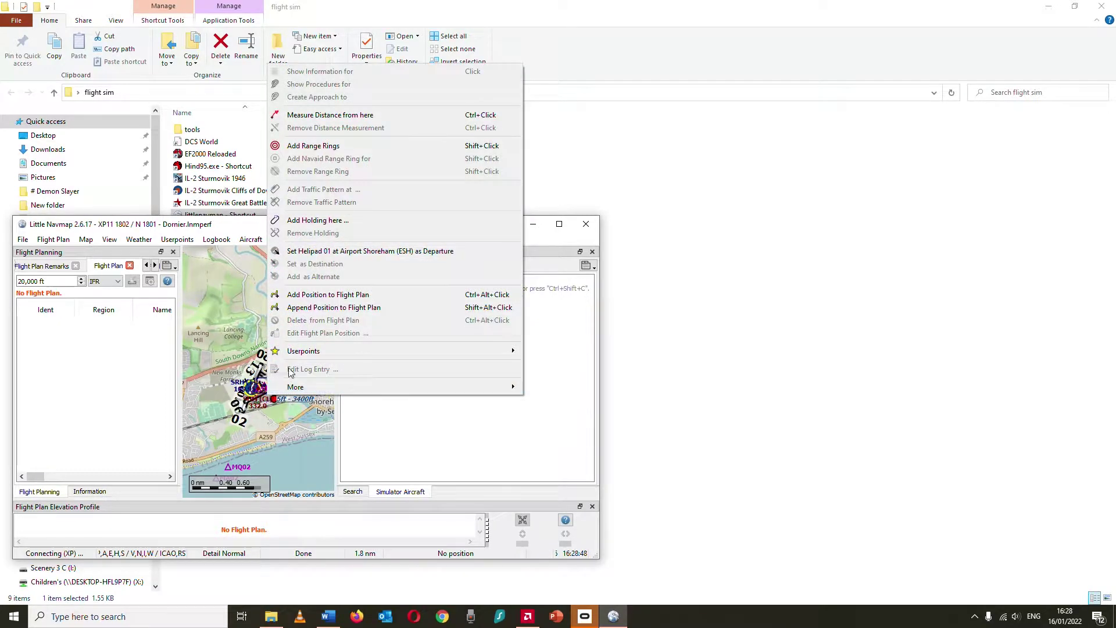
left_click(266, 409)
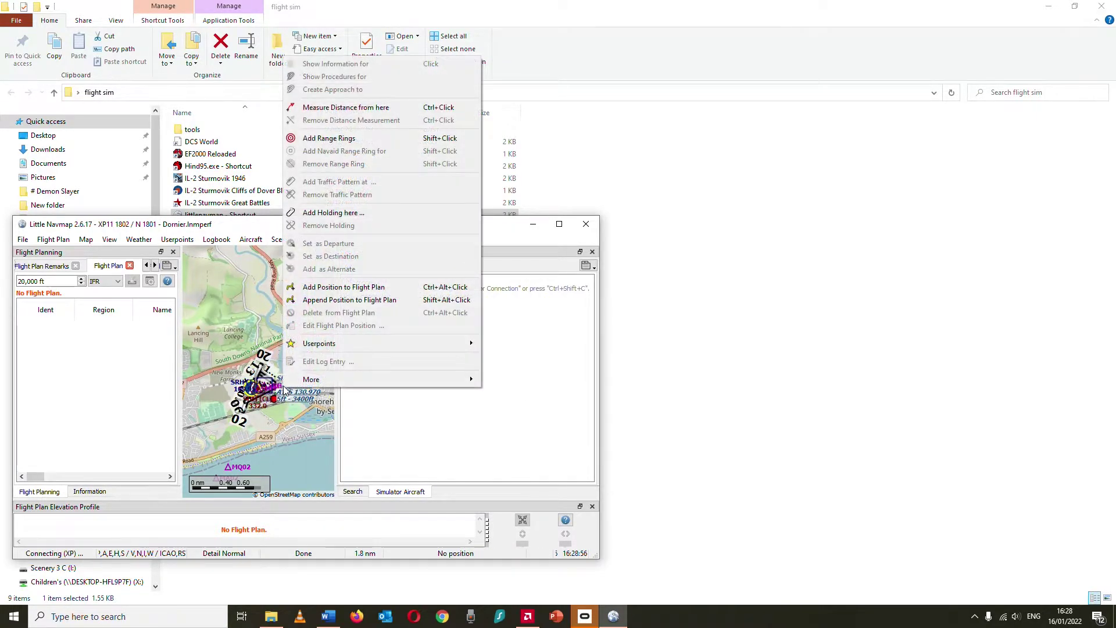
right_click(284, 385)
mouse_move(290, 384)
left_click(271, 398)
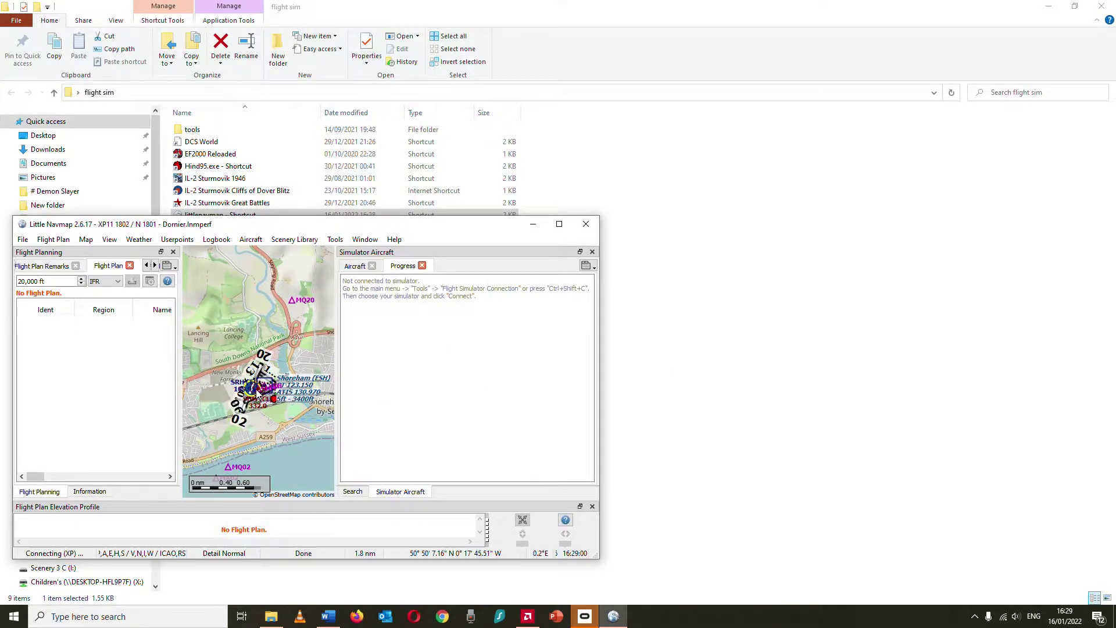
right_click(260, 394)
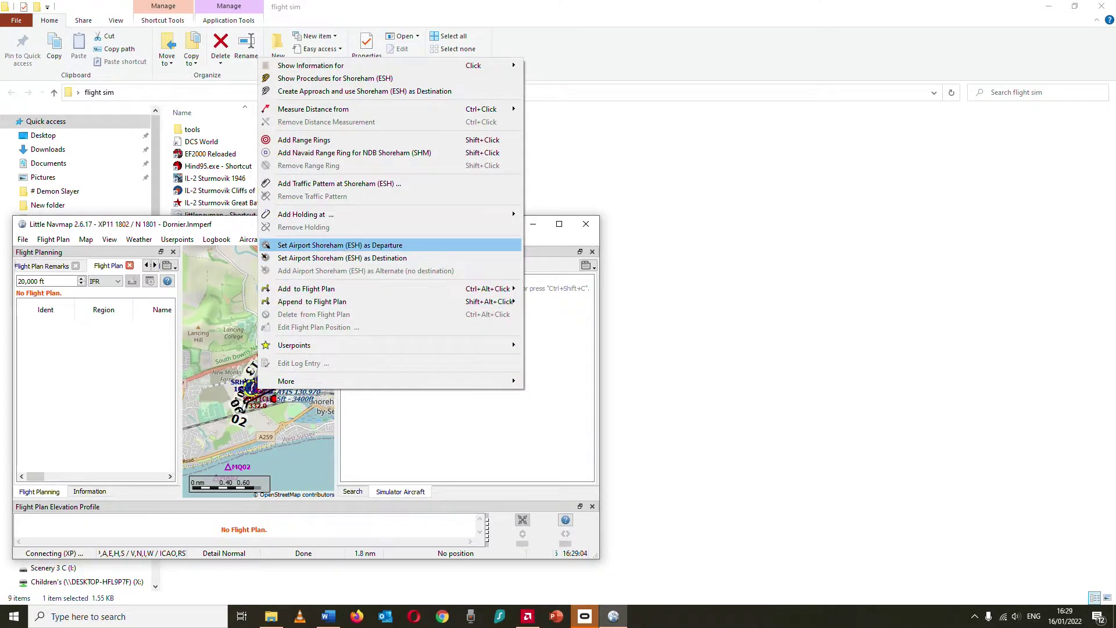
left_click(344, 246)
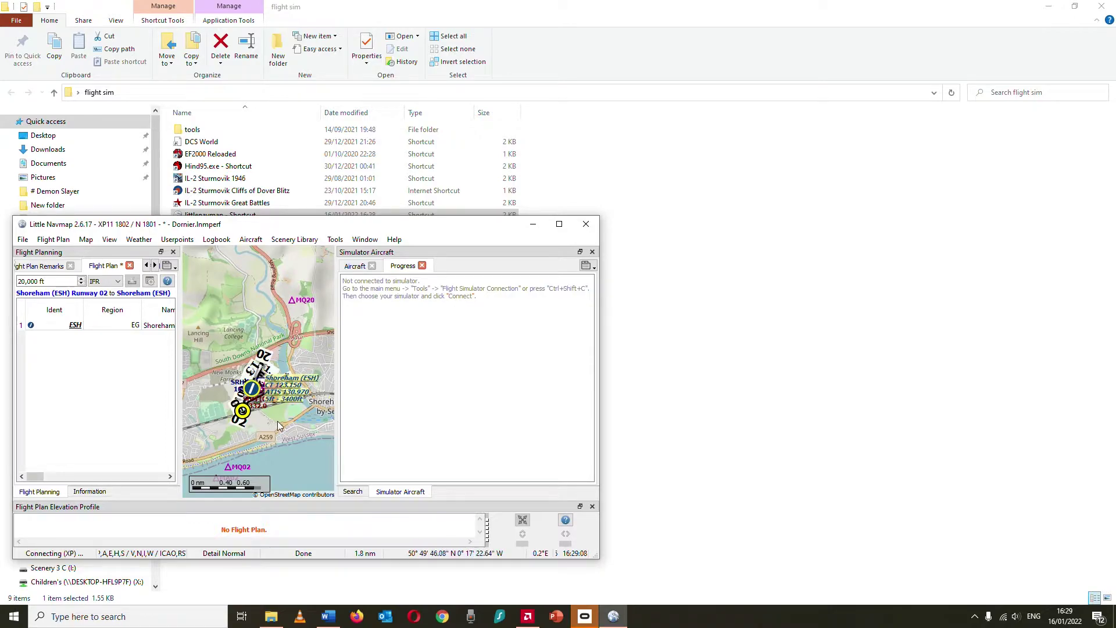
left_click_drag(279, 421, 227, 301)
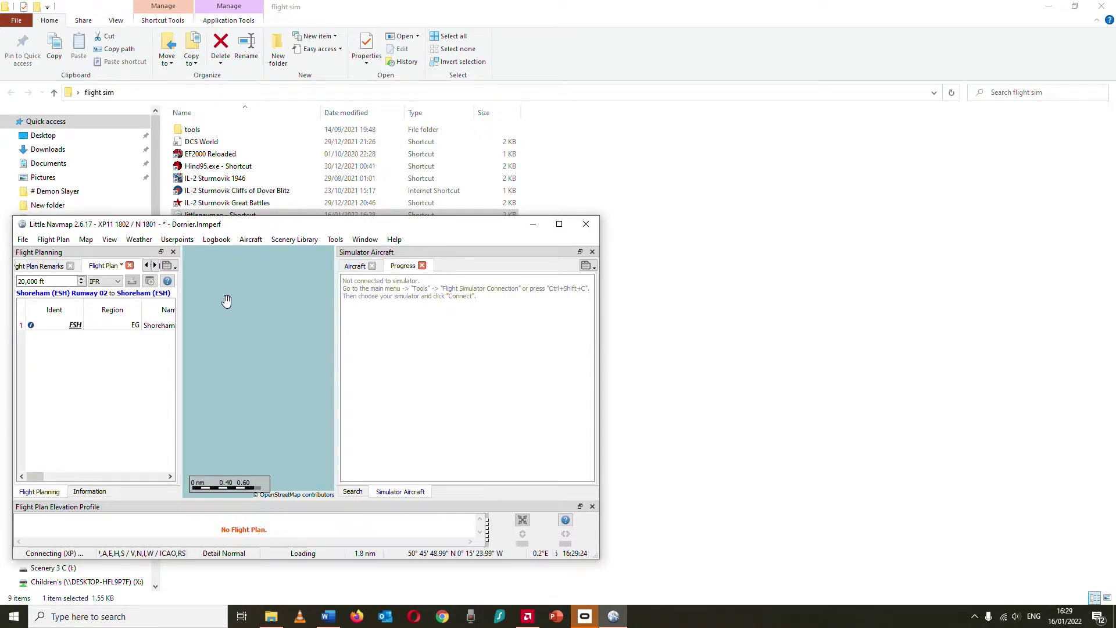
Pan and zoom the map east over the sea, then south across France to the Gulf of Lion
left_click_drag(304, 397, 265, 361)
left_click_drag(261, 404, 229, 428)
left_click_drag(297, 394, 219, 398)
left_click_drag(293, 402, 229, 393)
left_click_drag(294, 404, 226, 403)
left_click_drag(305, 404, 229, 412)
left_click_drag(317, 411, 241, 406)
left_click_drag(311, 409, 302, 420)
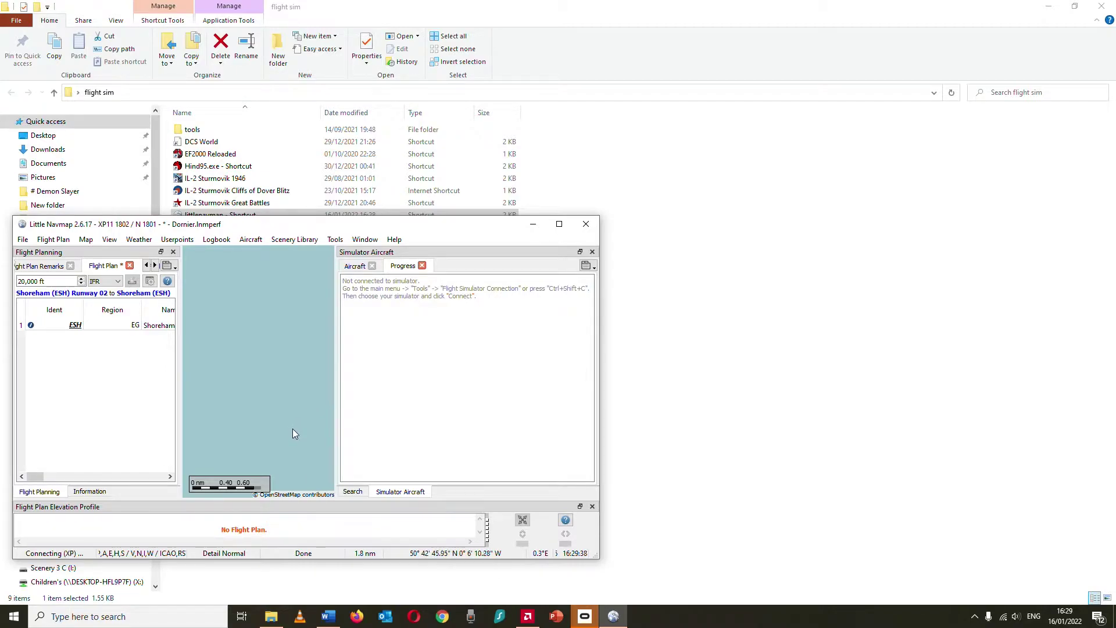
scroll(297, 428, "down", 10)
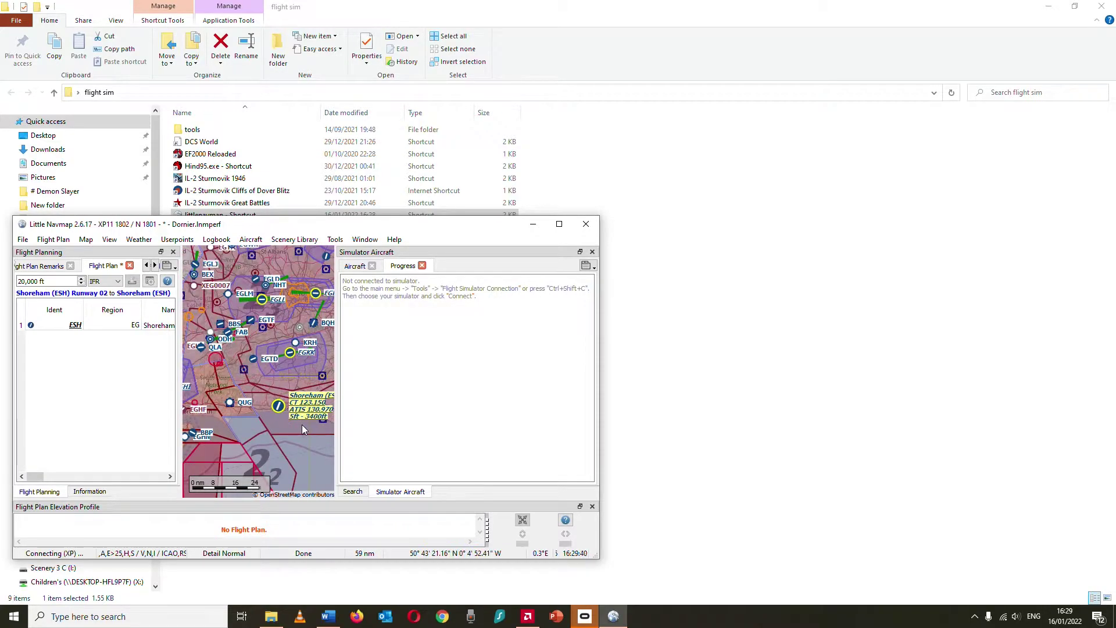
scroll(293, 454, "down", 3)
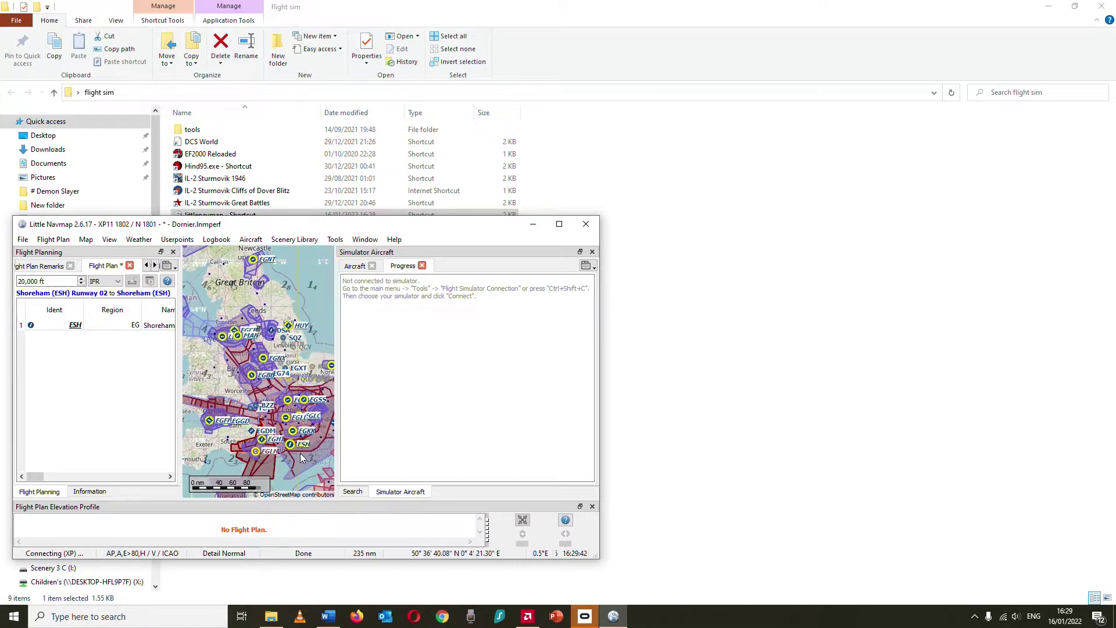
left_click_drag(306, 459, 260, 267)
left_click_drag(317, 427, 257, 340)
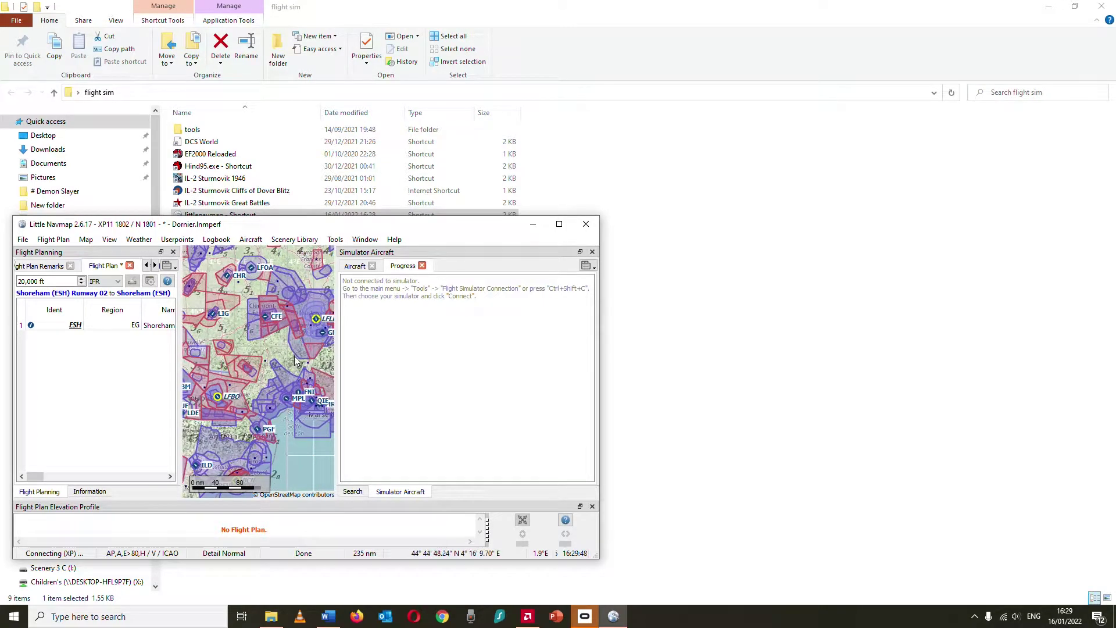
left_click_drag(313, 389, 260, 340)
Move the map from Marseille and Toulon north-east to centre on Geneva (LSGG) in the Alps
scroll(280, 398, "down", 3)
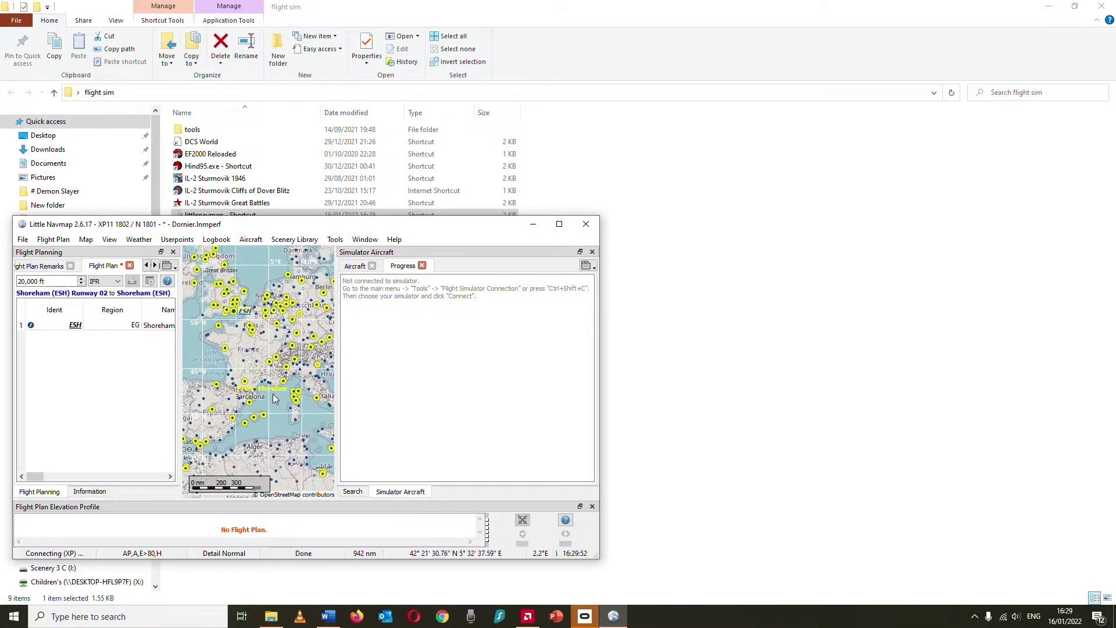
scroll(275, 398, "up", 6)
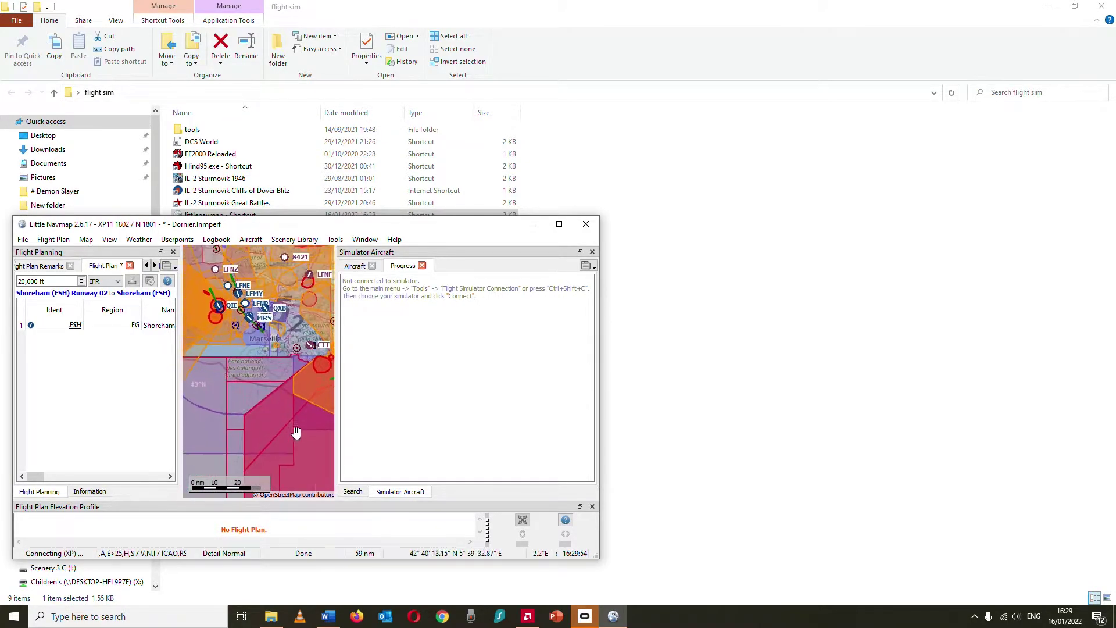
left_click_drag(296, 433, 298, 448)
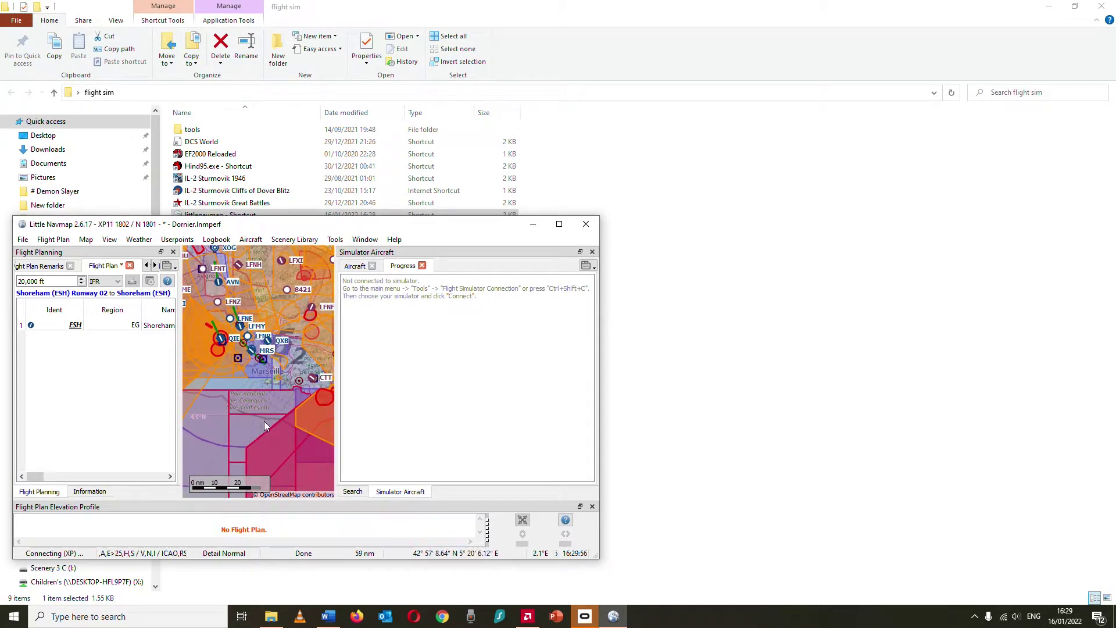
left_click_drag(260, 433, 224, 436)
left_click_drag(291, 445, 236, 444)
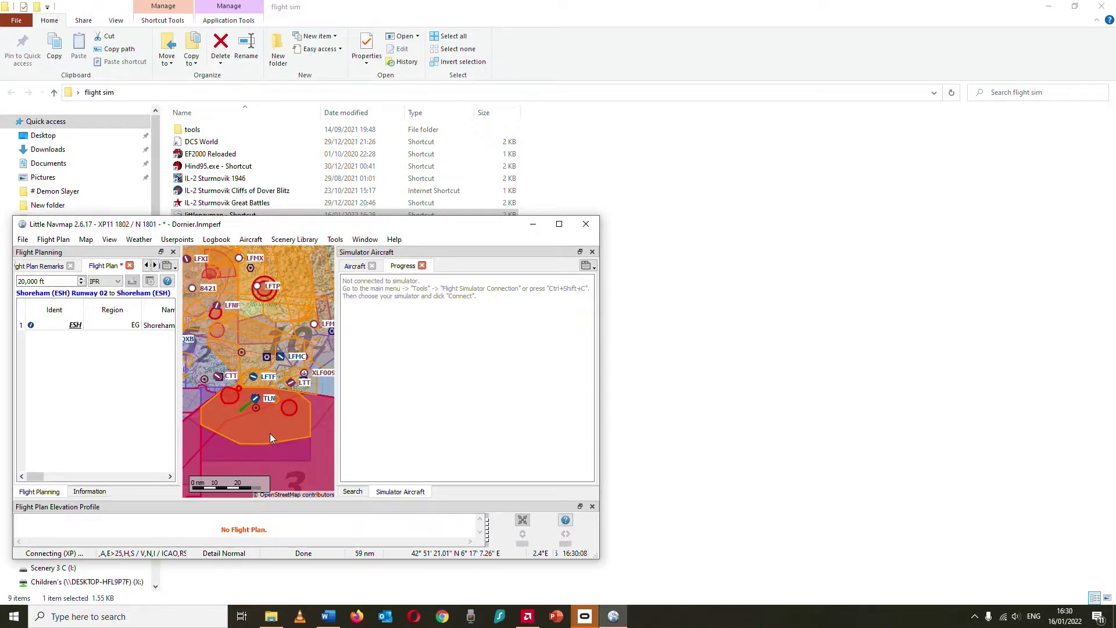
scroll(268, 434, "up", 3)
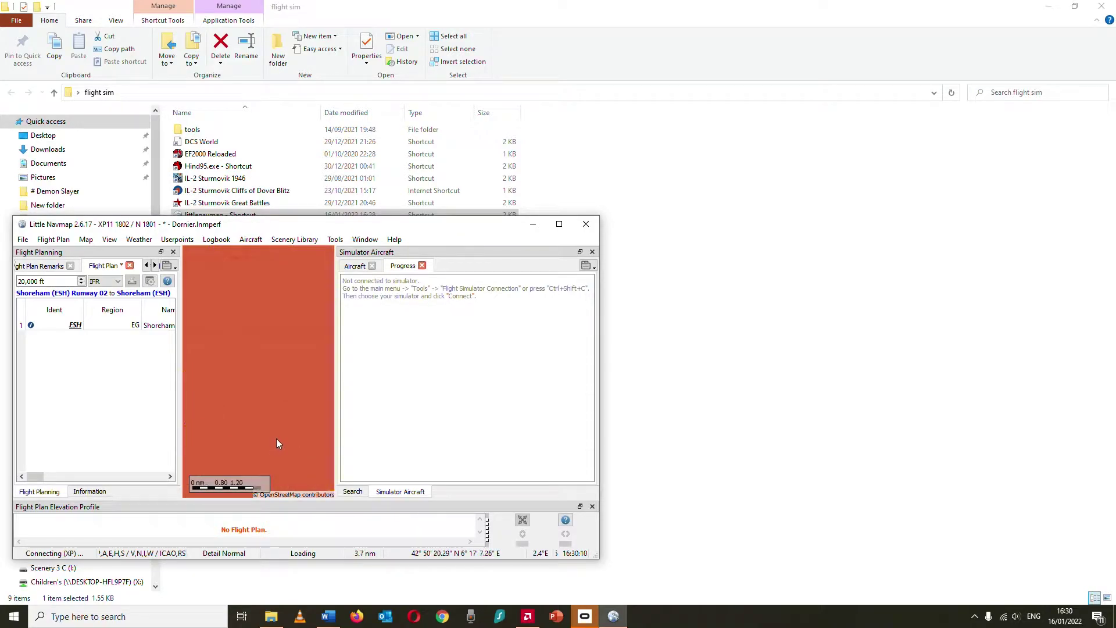
scroll(279, 439, "down", 6)
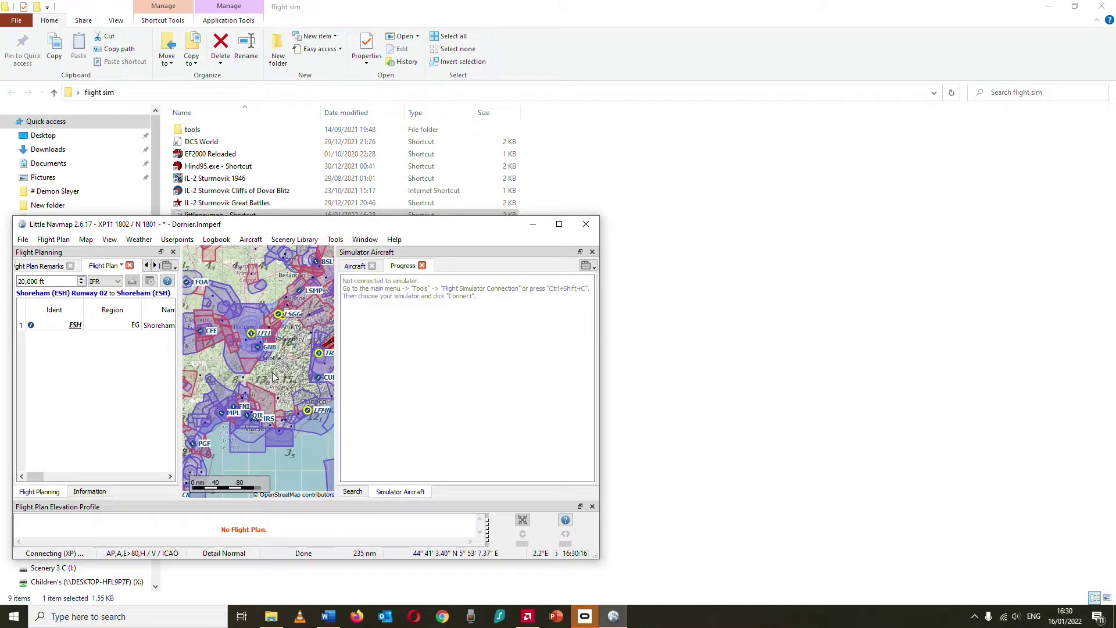
left_click_drag(293, 378, 240, 420)
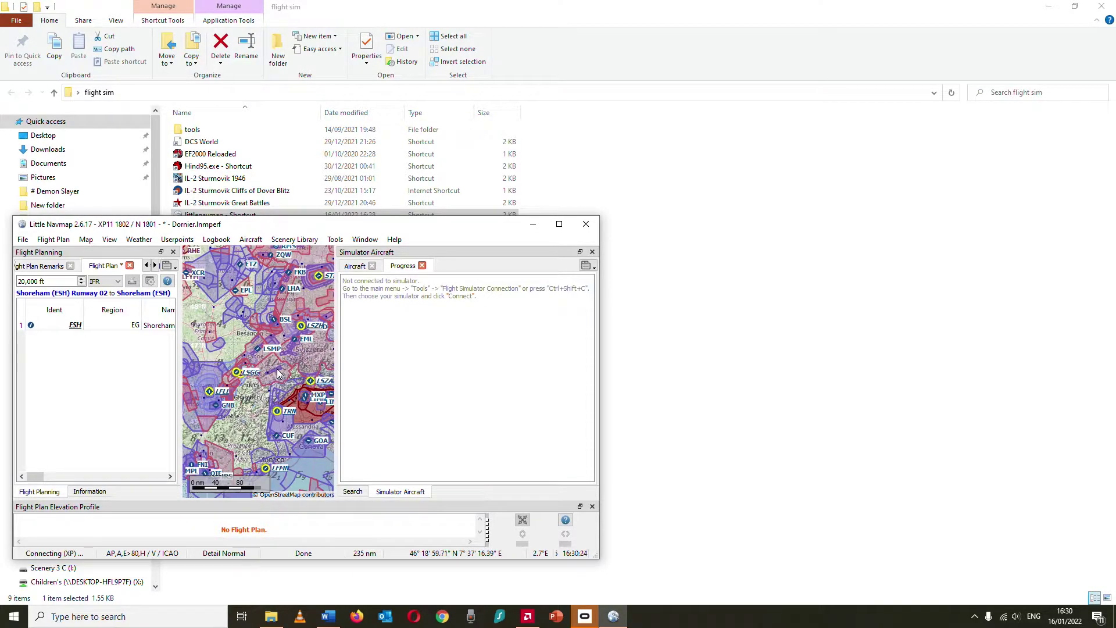
left_click_drag(279, 376, 245, 338)
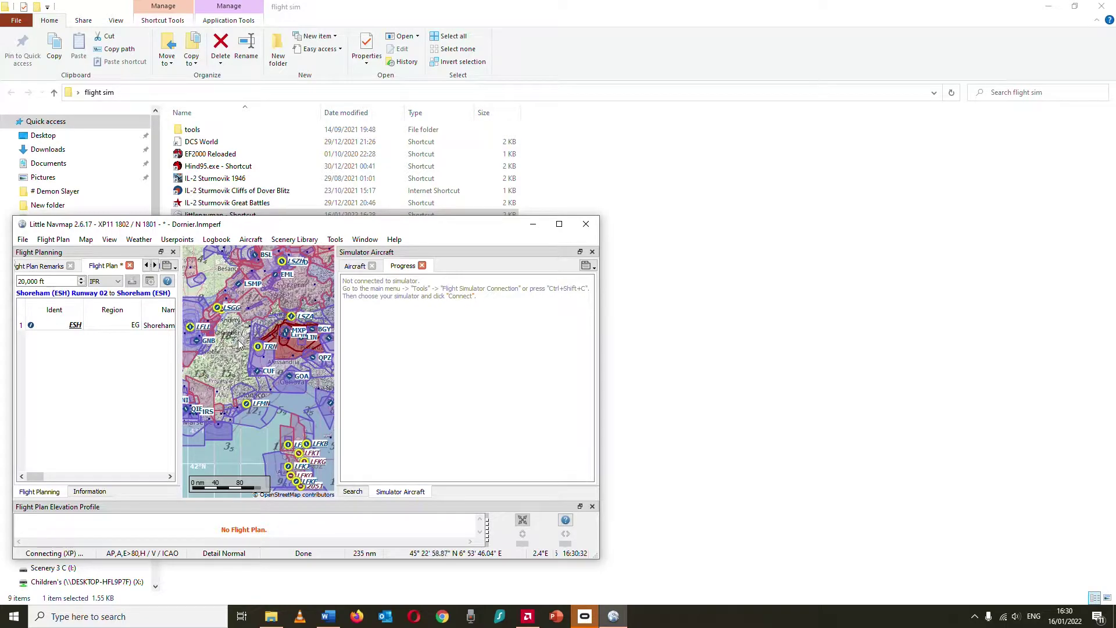
left_click_drag(238, 344, 259, 355)
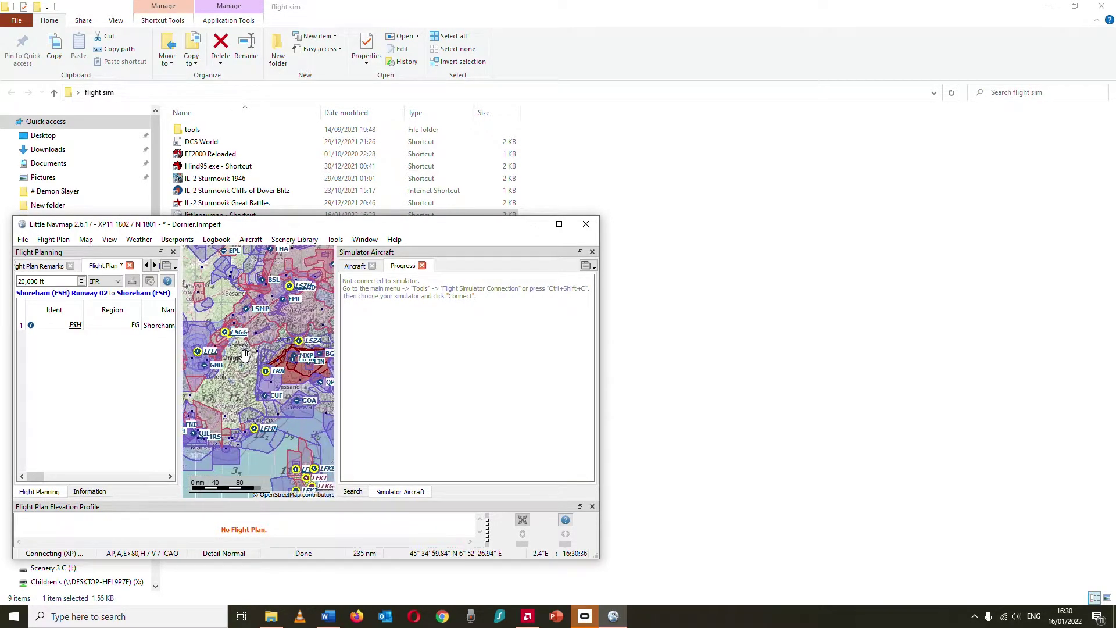
left_click_drag(244, 354, 248, 364)
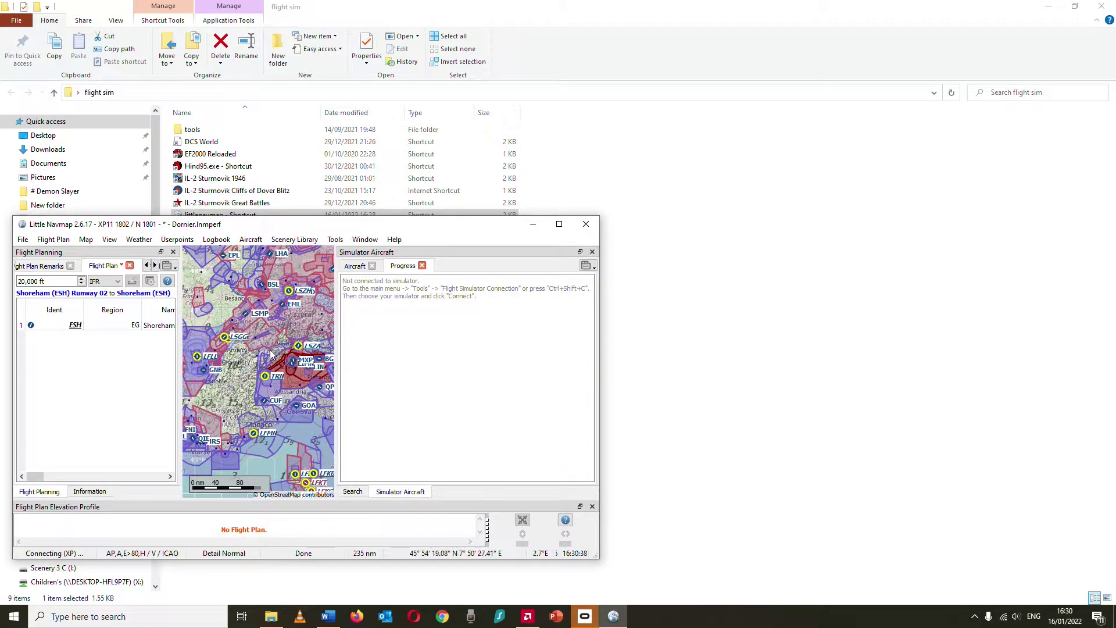
right_click(311, 349)
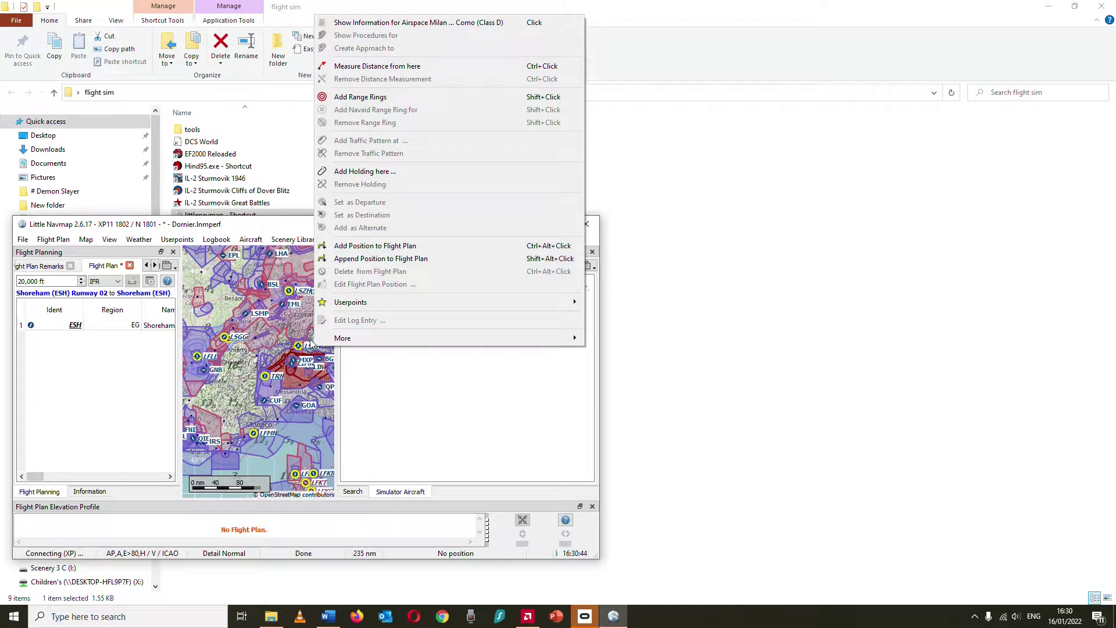
Add Nice Cote D'Azur (LFMN) as destination and Geneva (LSGG) as middle waypoint, totalling 537 nm
left_click(281, 336)
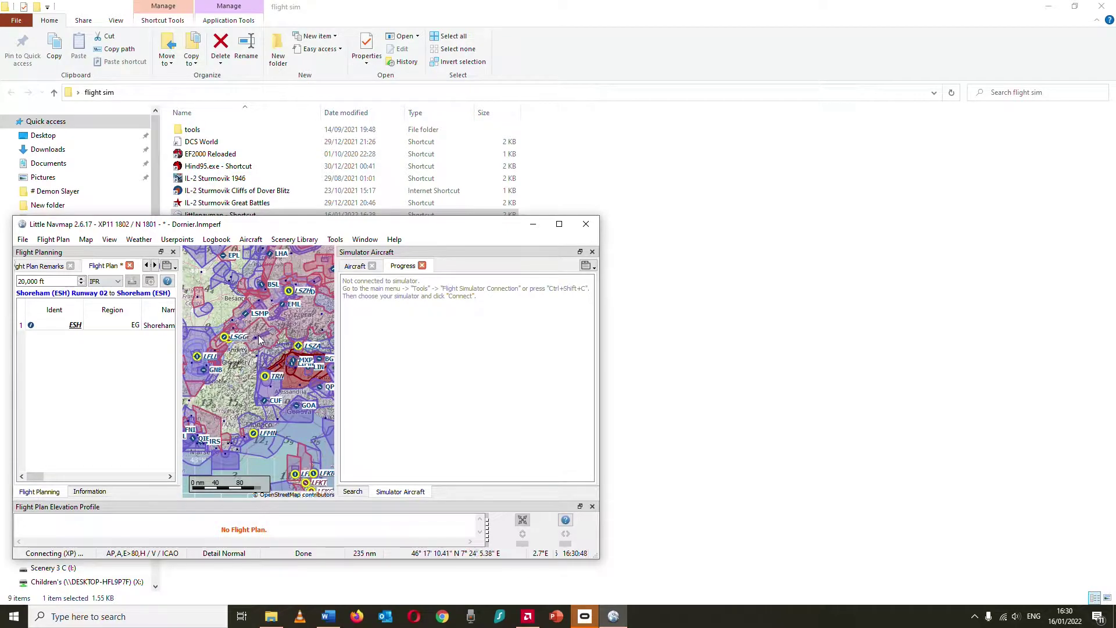
right_click(302, 298)
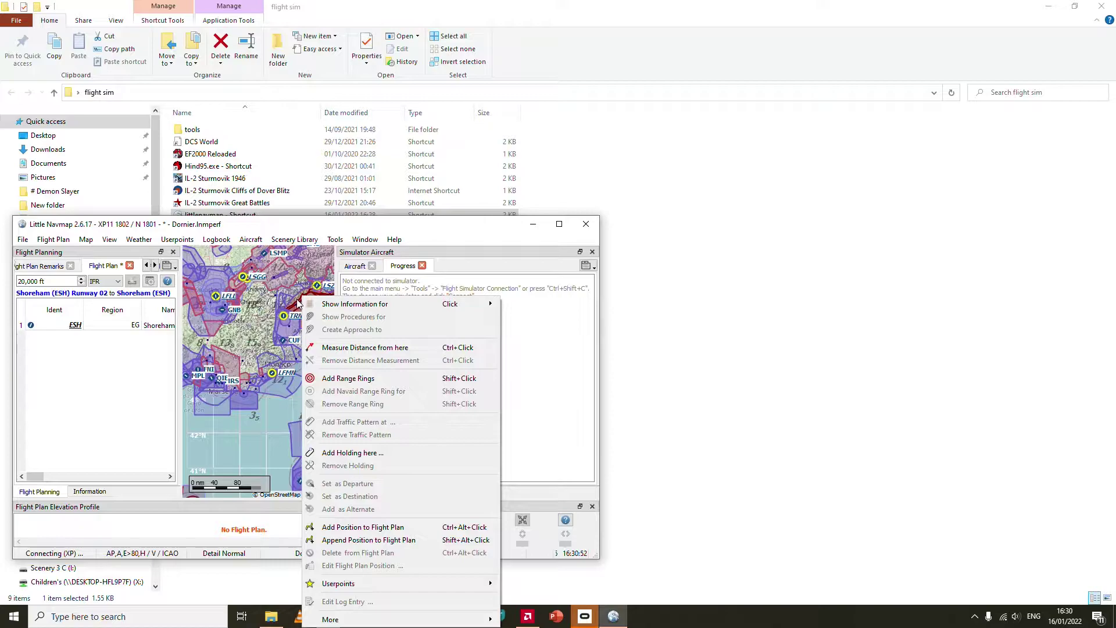
left_click(269, 334)
left_click(271, 372, "alt+shift")
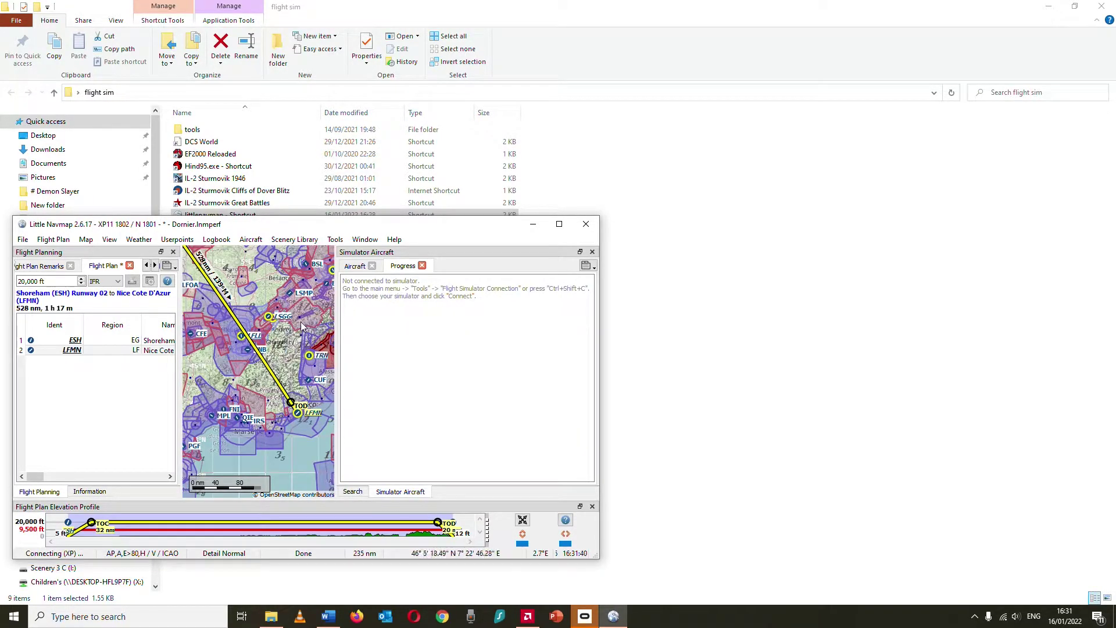
right_click(270, 322)
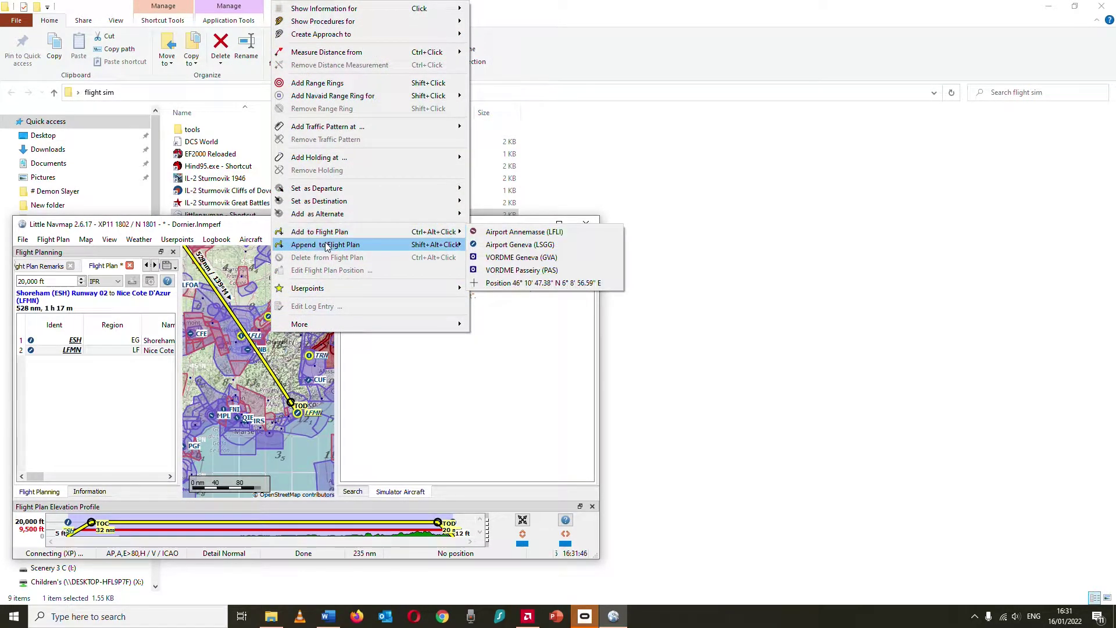
left_click(499, 245)
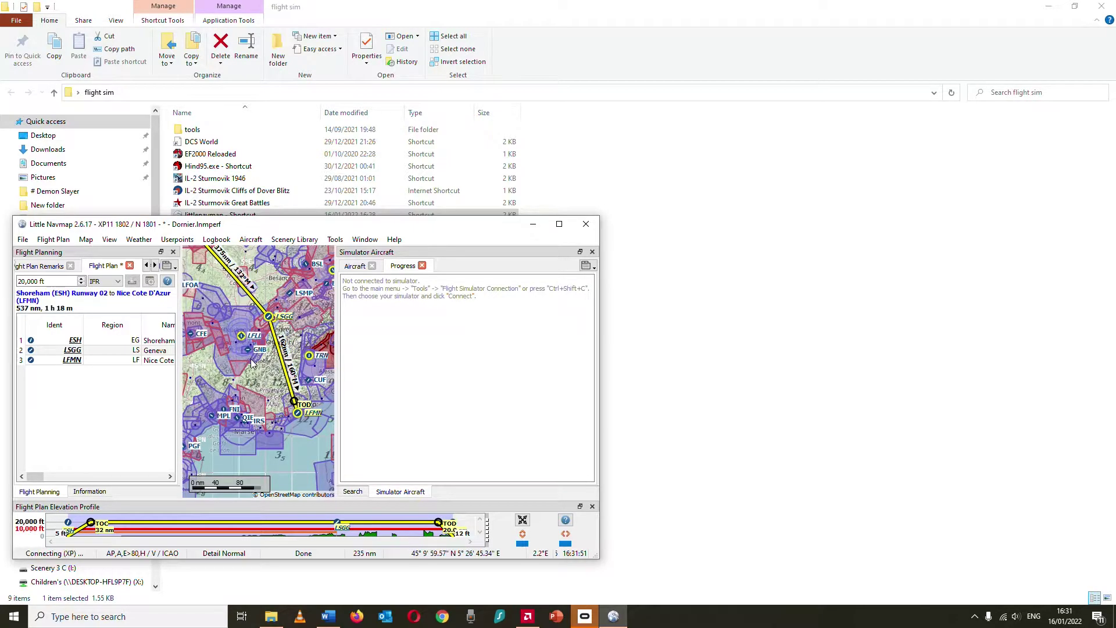
scroll(252, 363, "up", 5)
scroll(254, 379, "down", 10)
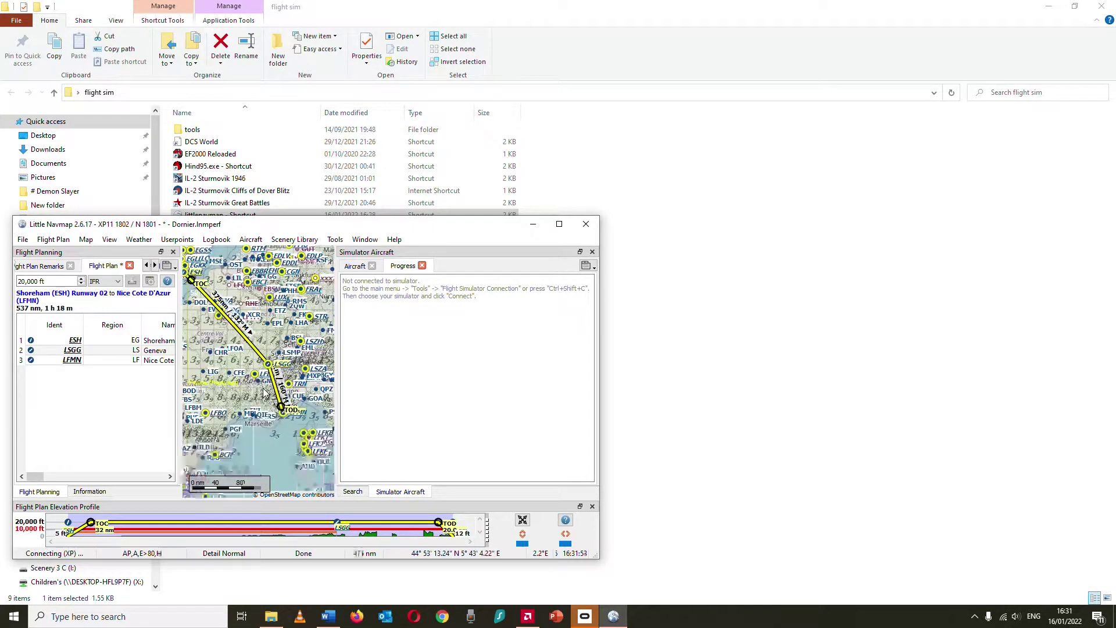
scroll(246, 406, "up", 8)
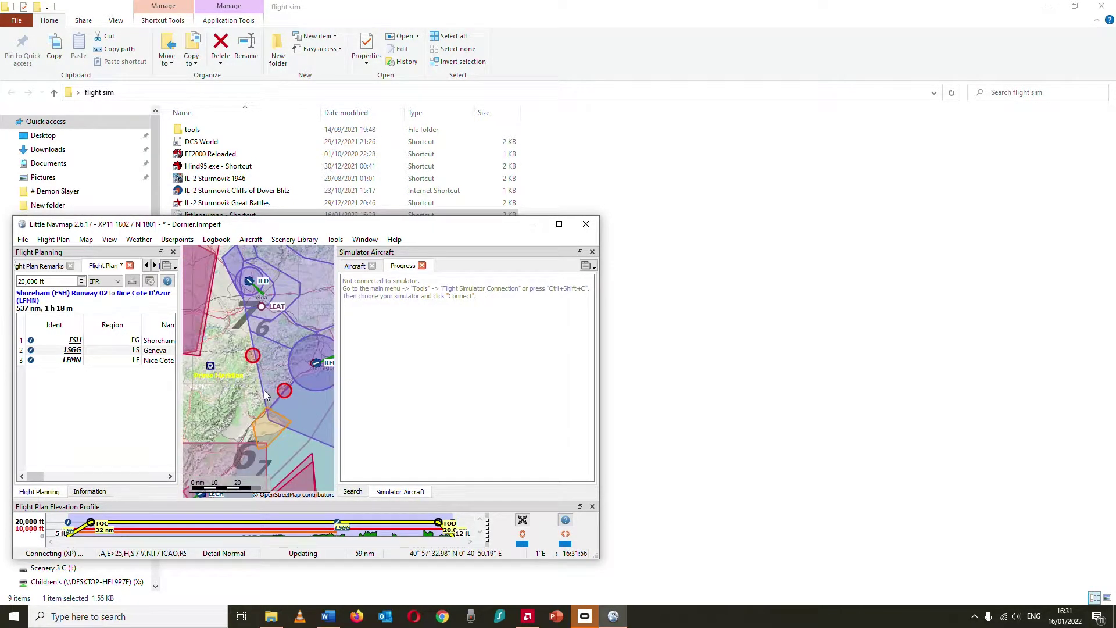
scroll(250, 423, "down", 1)
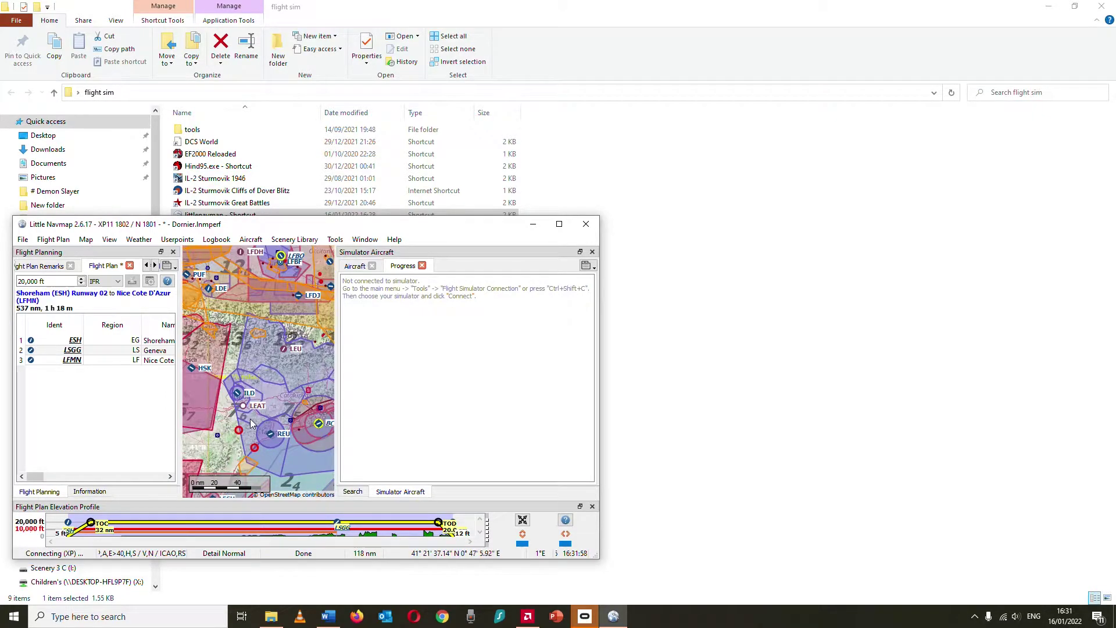
scroll(250, 415, "down", 4)
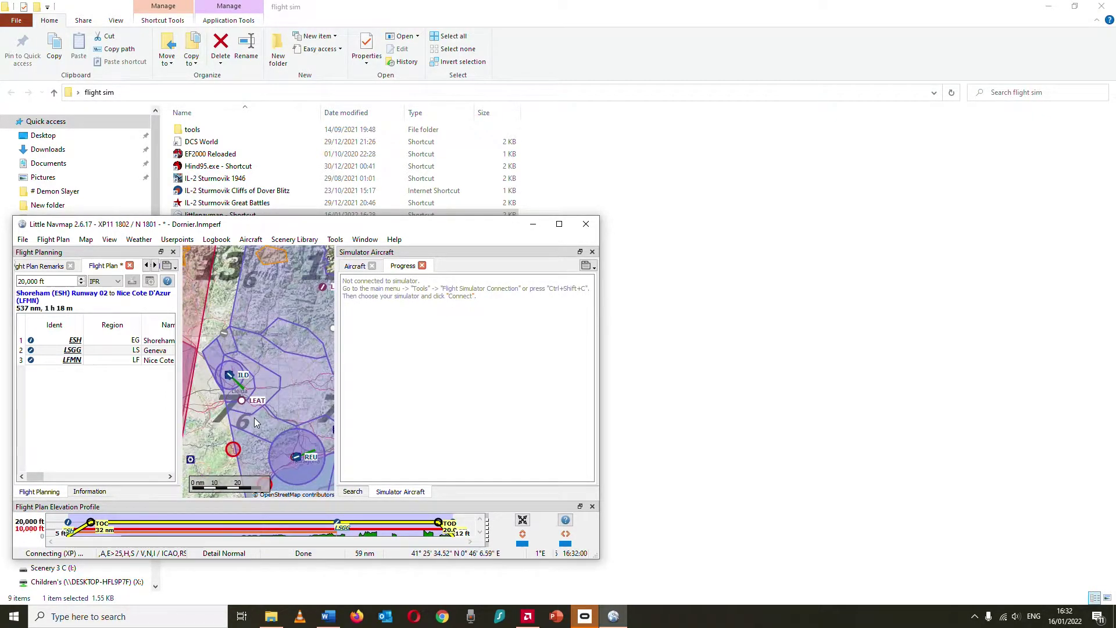
left_click_drag(299, 381, 259, 404)
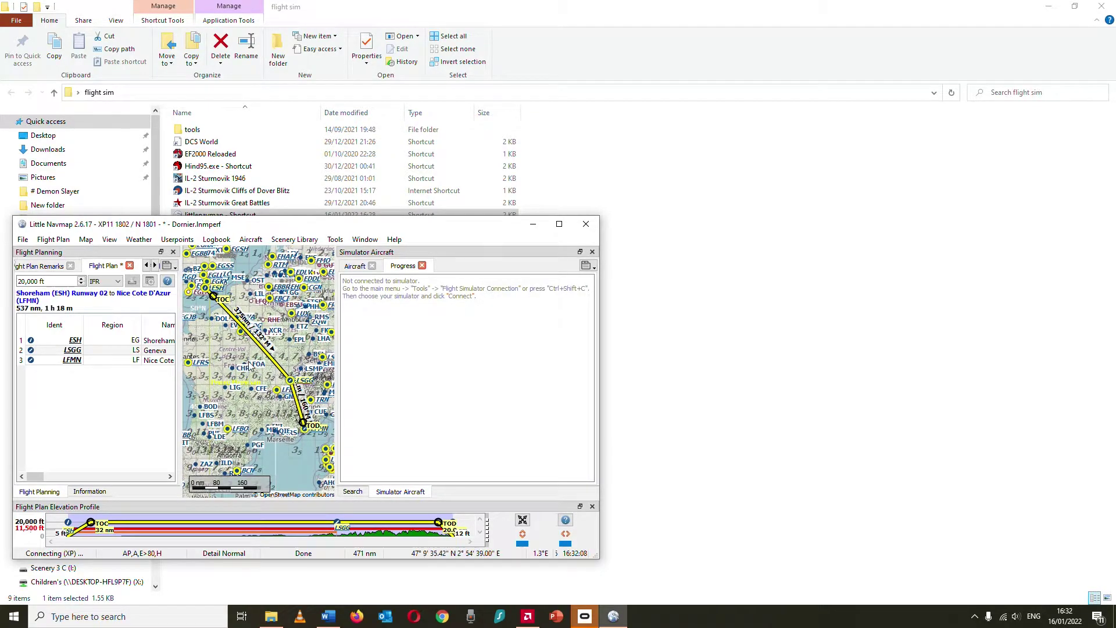
scroll(248, 342, "up", 5)
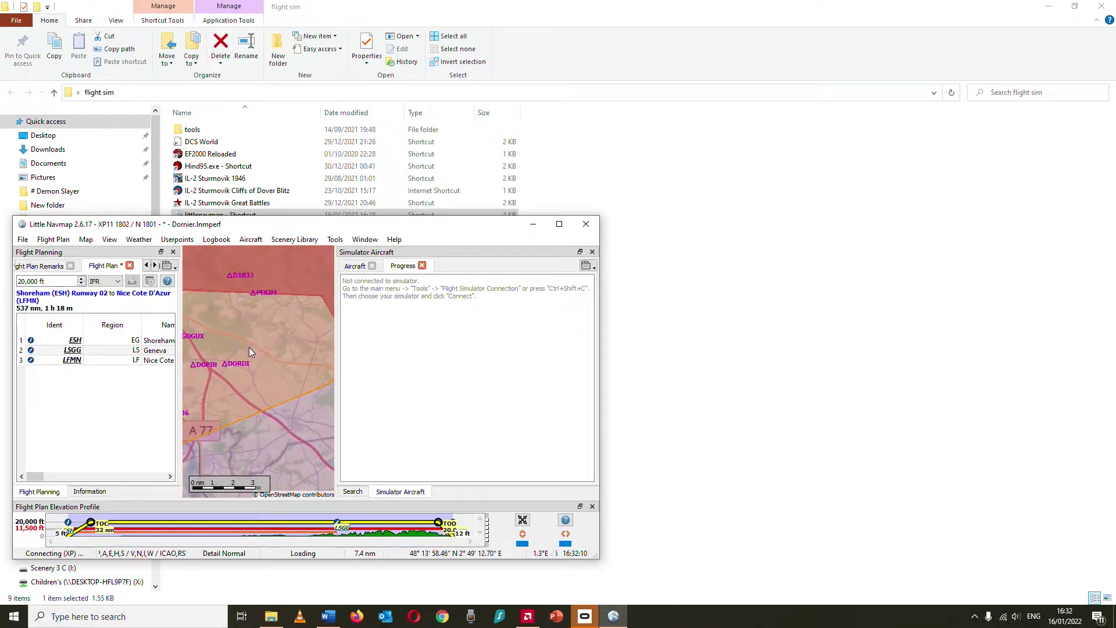
left_click_drag(250, 356, 290, 427)
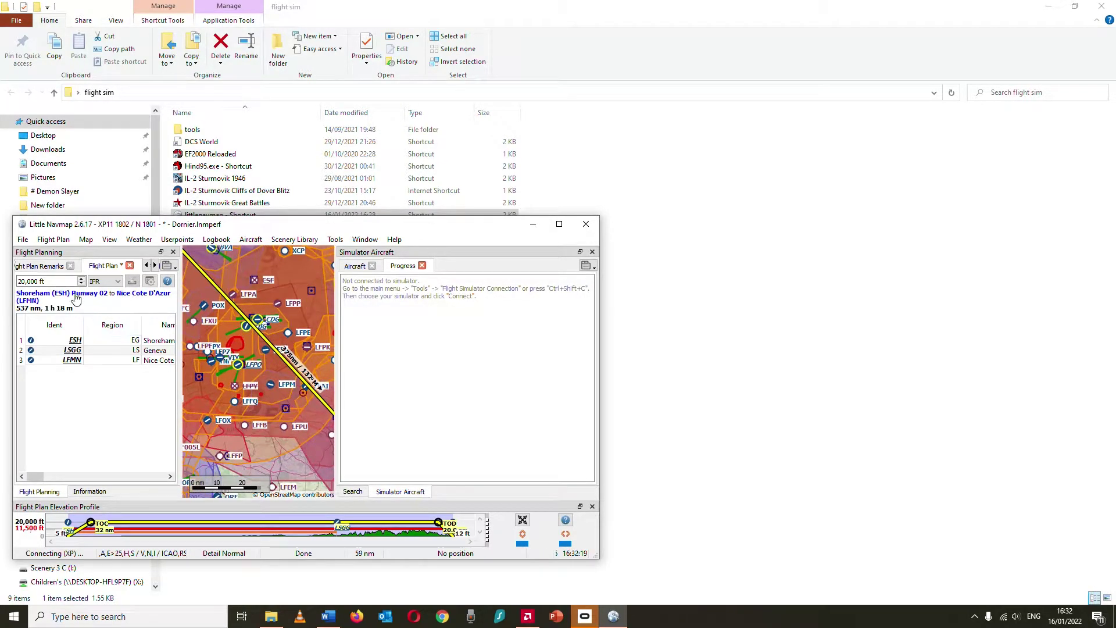
Save the flight plan under the default name 'IFR Shoreham (ESH) to Nice Cote D Azur (LFMN).lnmpln'
right_click(29, 246)
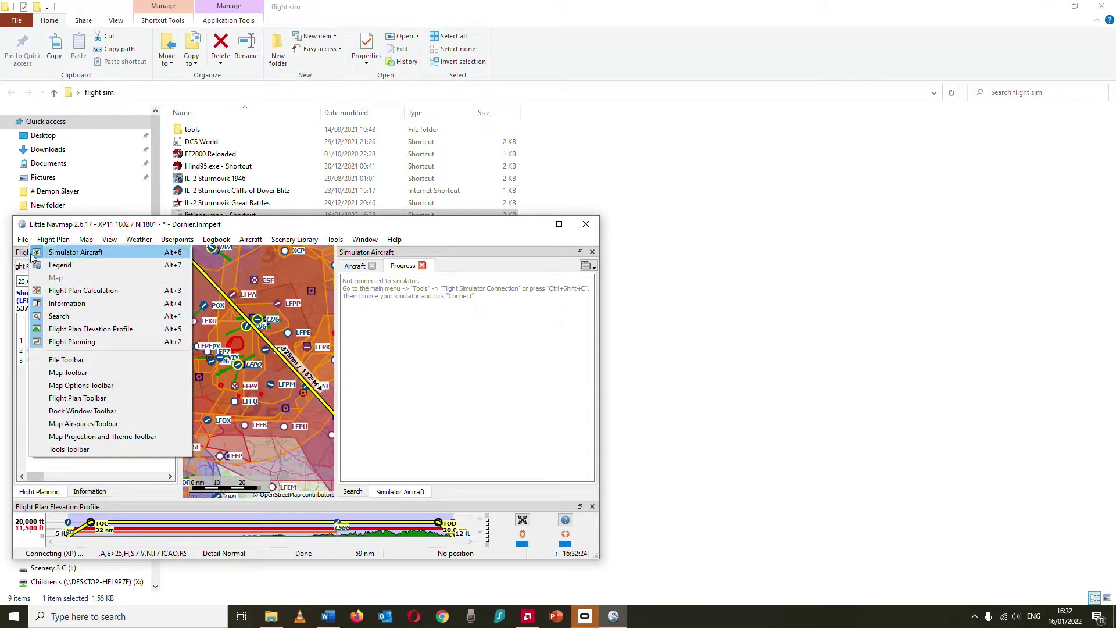
left_click(22, 224)
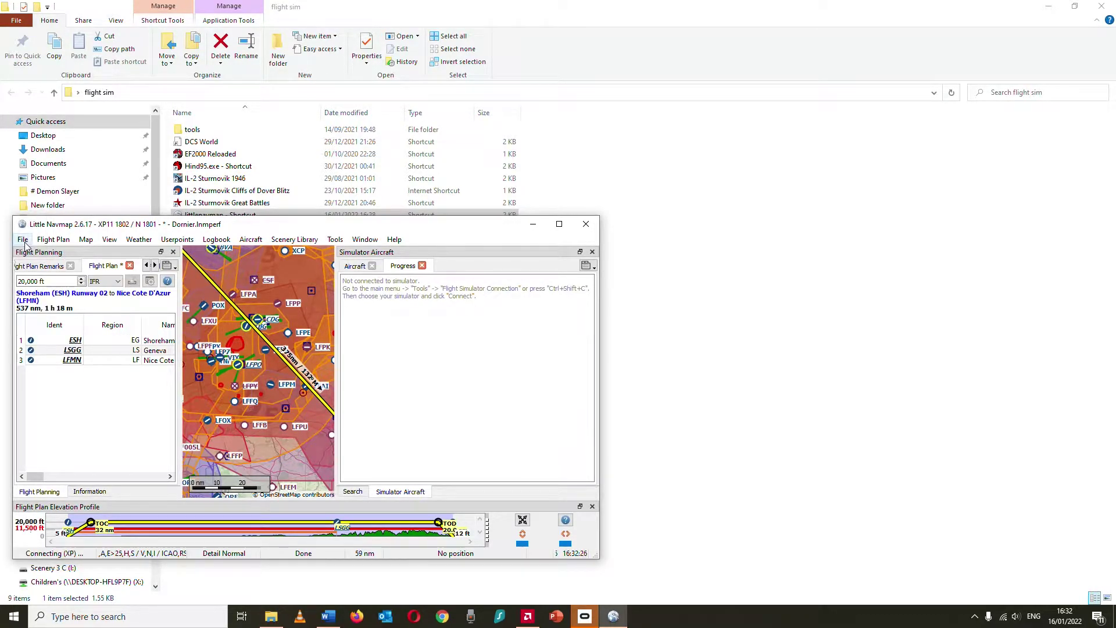
left_click(23, 239)
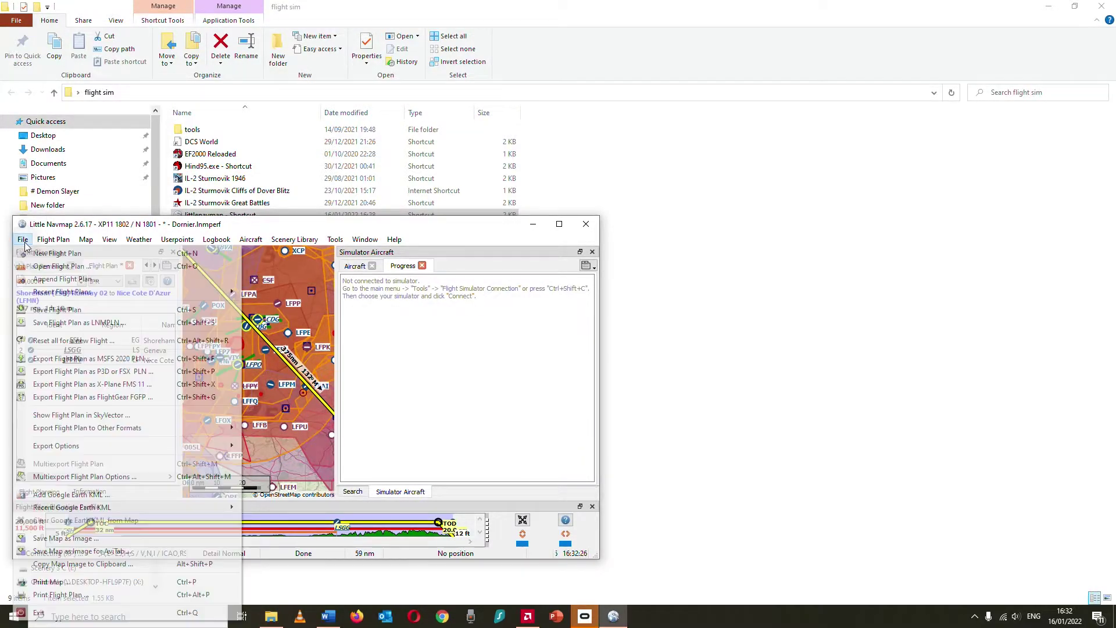
left_click(36, 310)
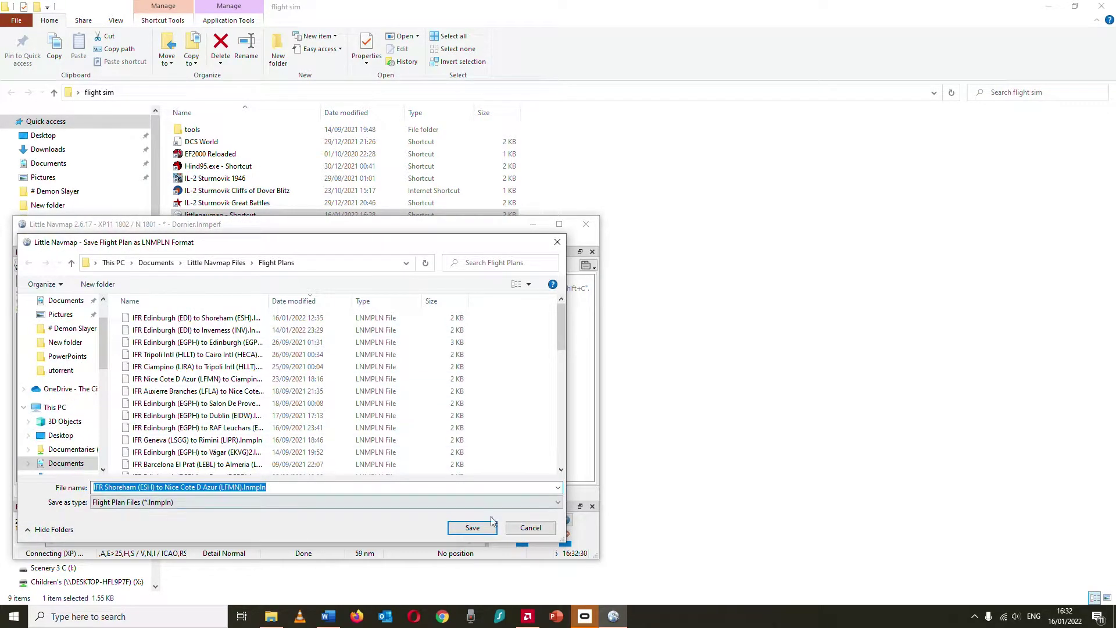
left_click(481, 529)
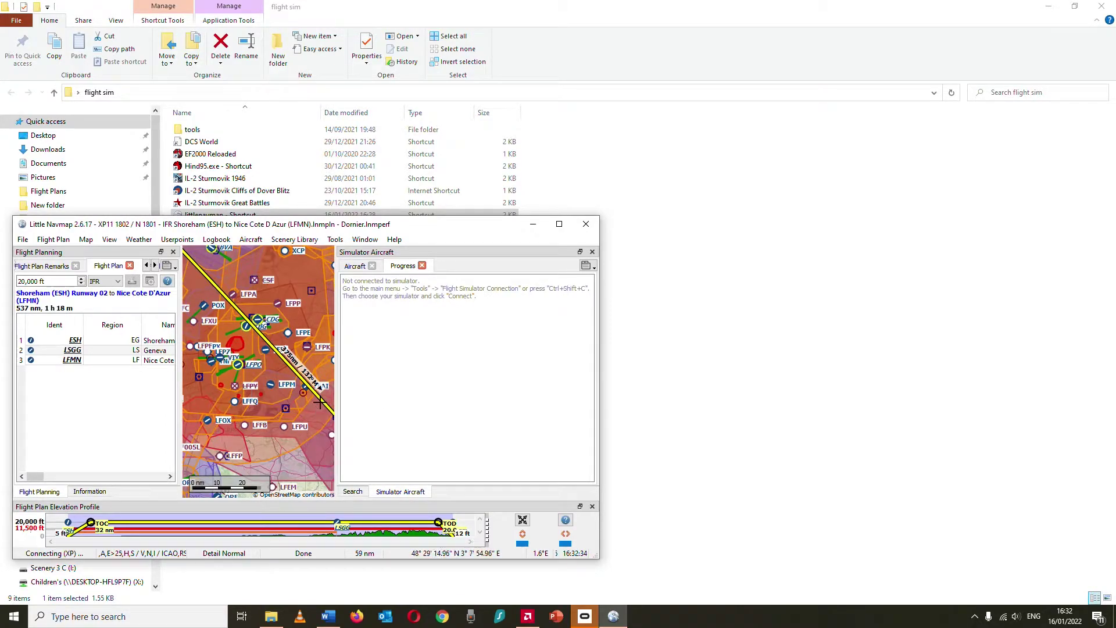
left_click(608, 170)
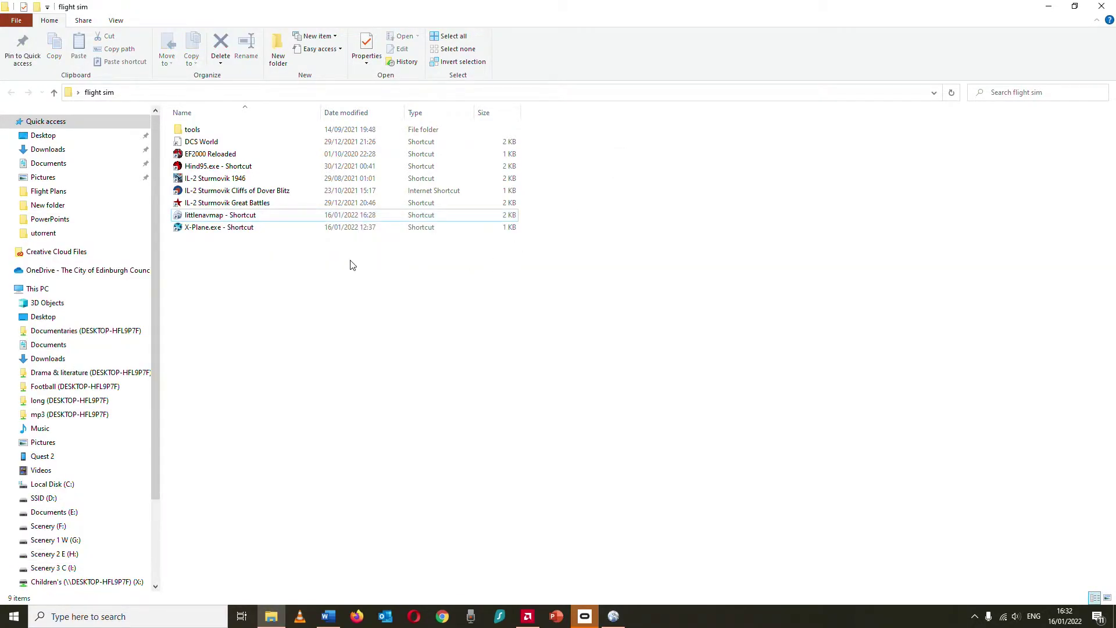
Open the X-Plane.exe shortcut from its context menu to start X-Plane 11 in VR
left_click_drag(245, 232, 233, 238)
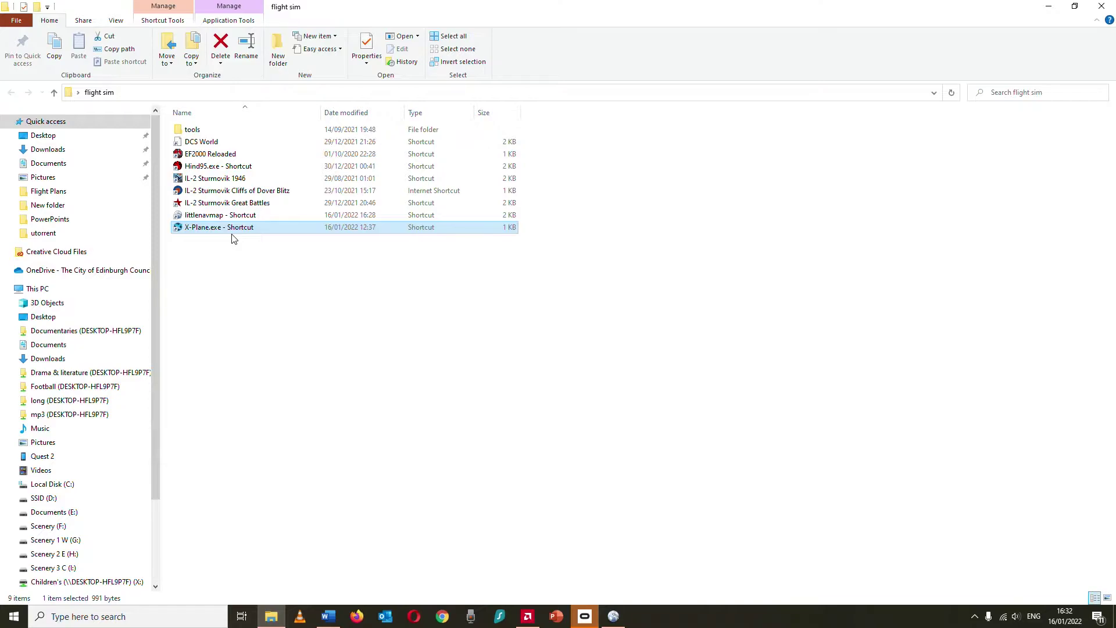
right_click(232, 235)
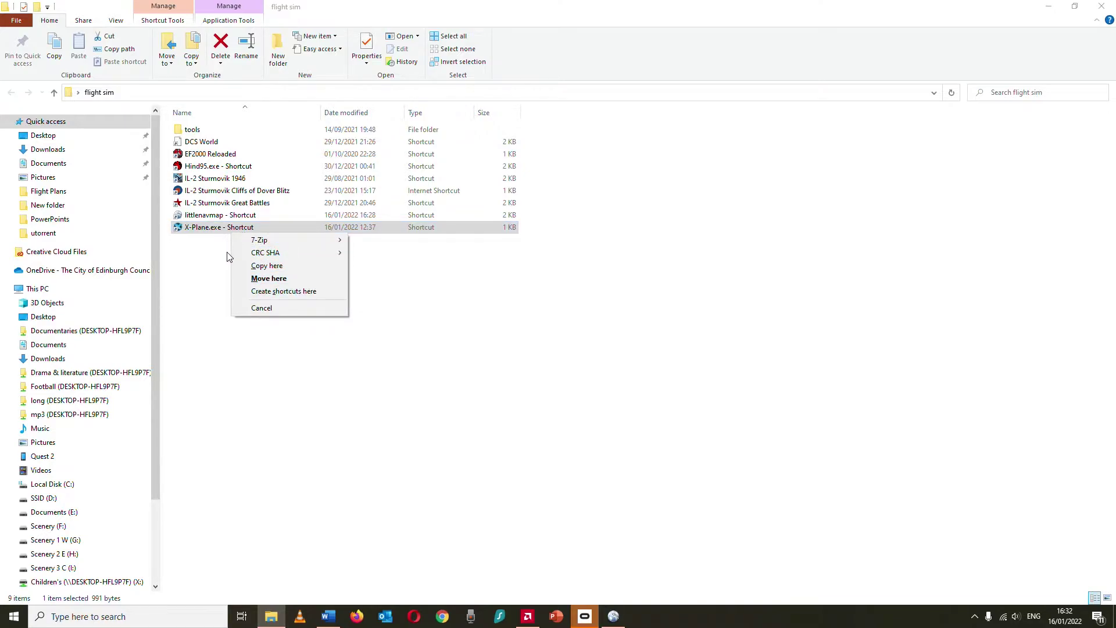
left_click(221, 232)
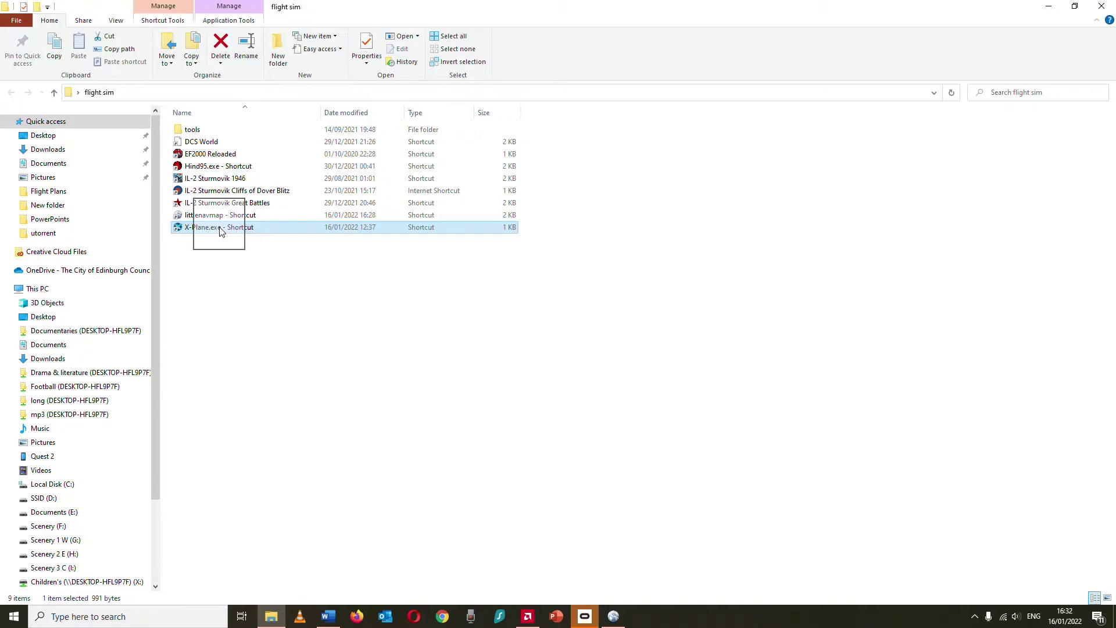
right_click(221, 231)
left_click(247, 236)
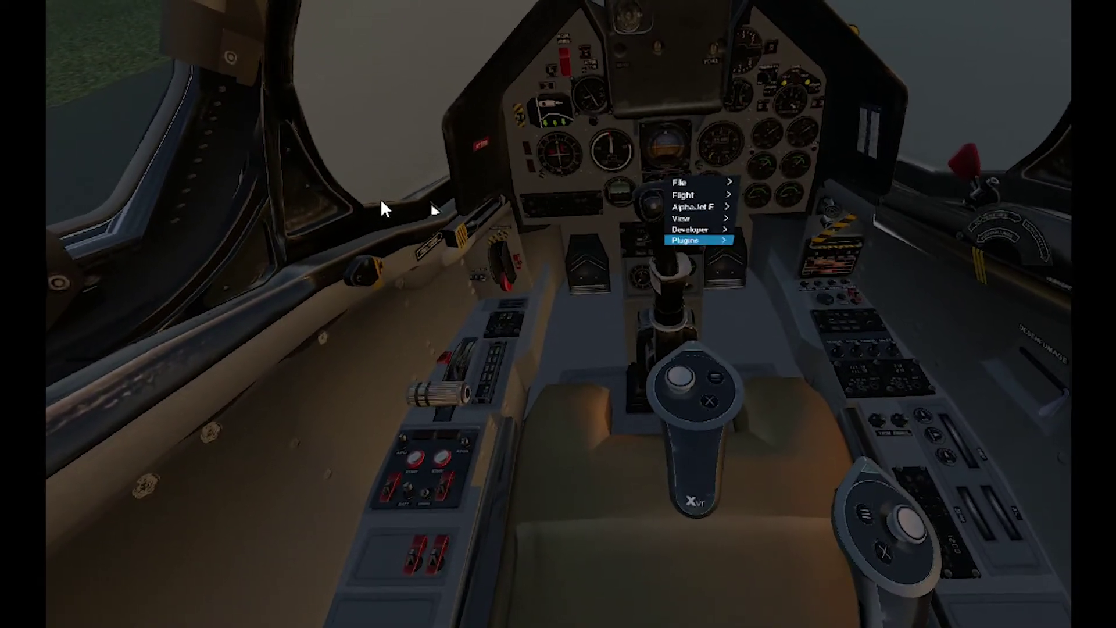
Open the OVR Settings window via Plugins > FlyWithLua > FlyWithLua Macros
left_click(698, 240)
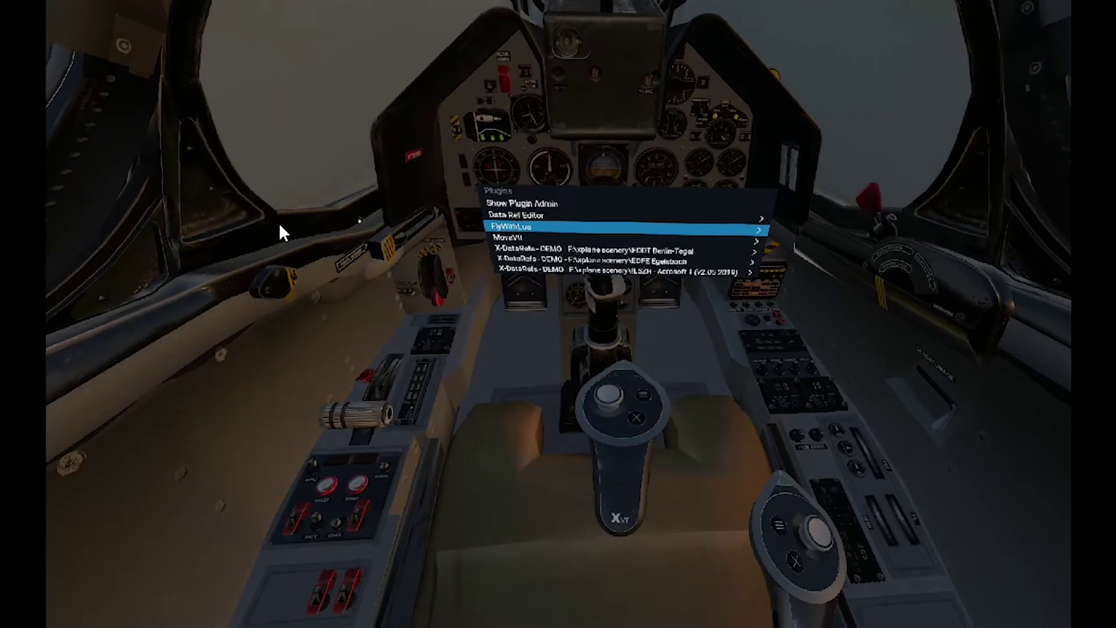
left_click(616, 227)
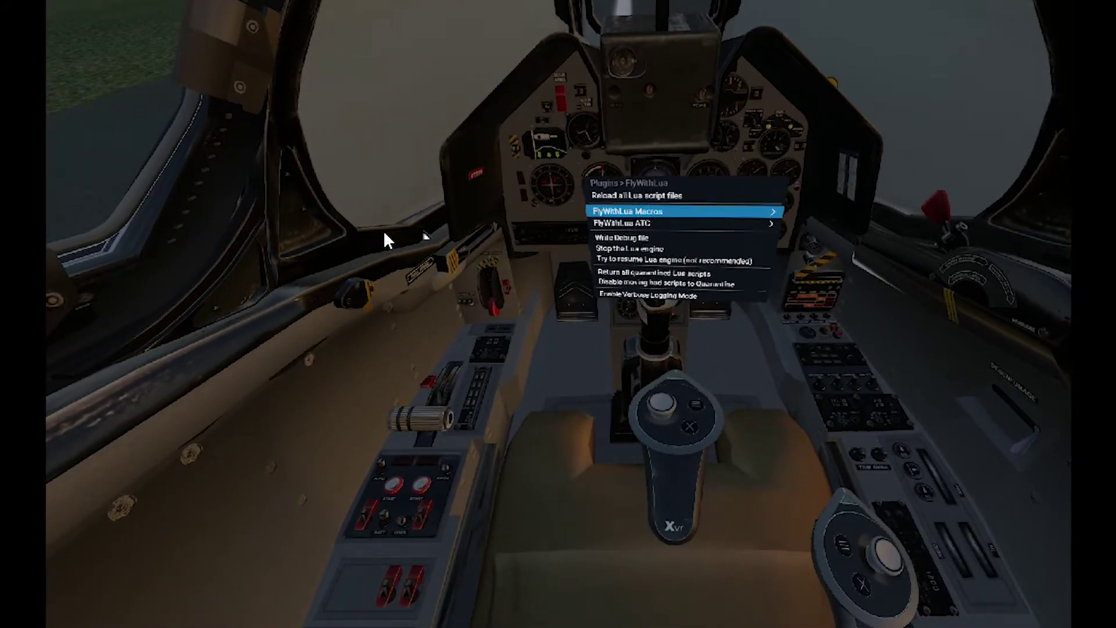
left_click(683, 211)
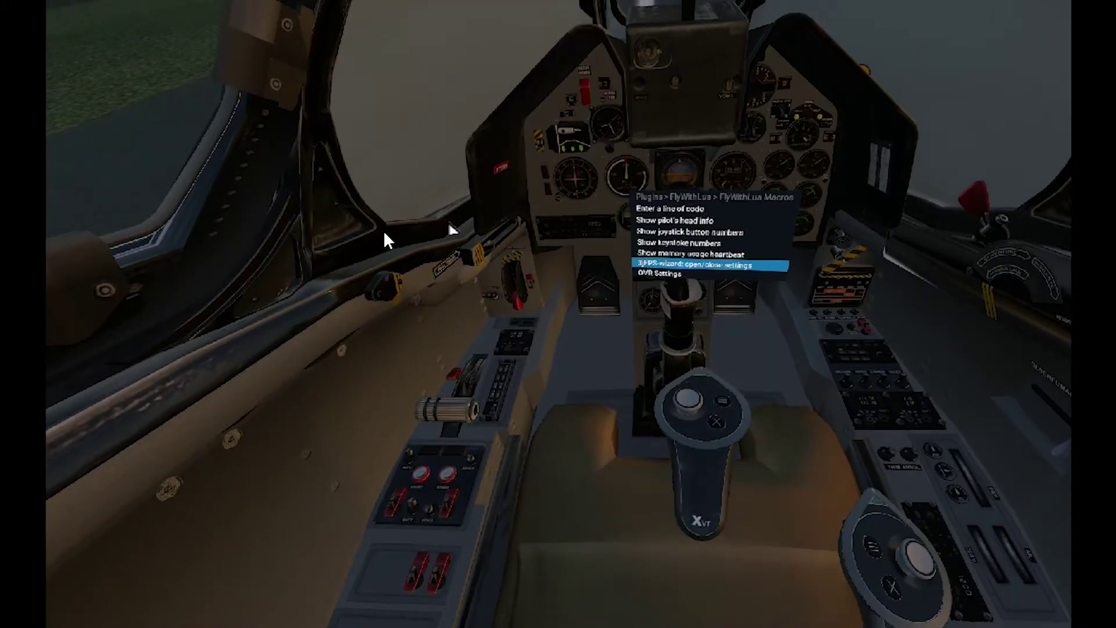
left_click(659, 273)
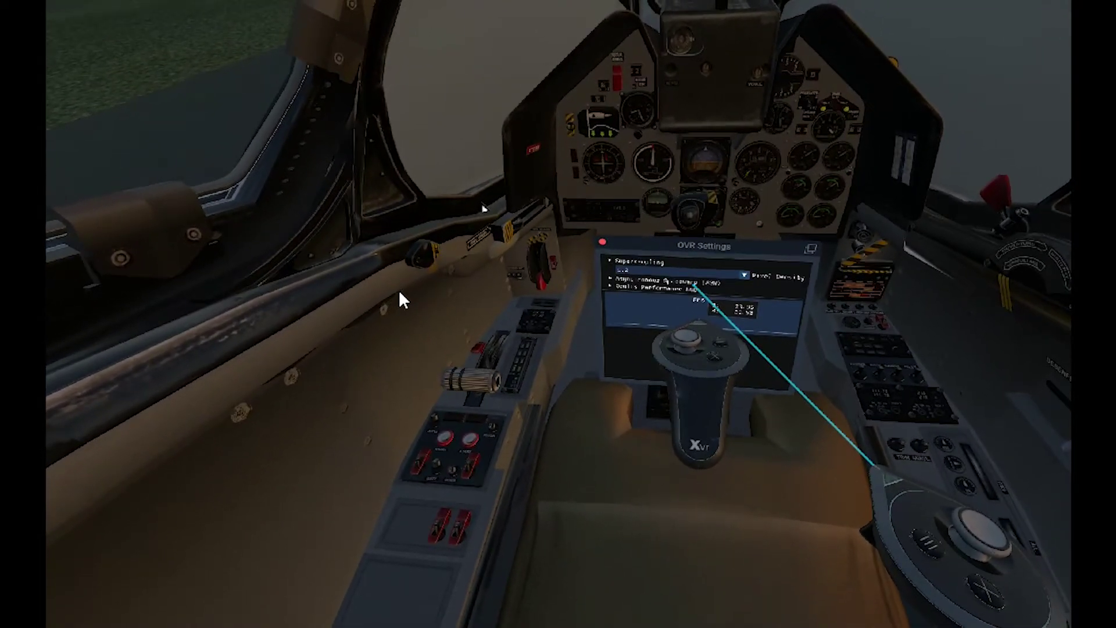
Expand the Asynchronous Spacewarp (ASW) section of the OVR Settings window
left_click(694, 281)
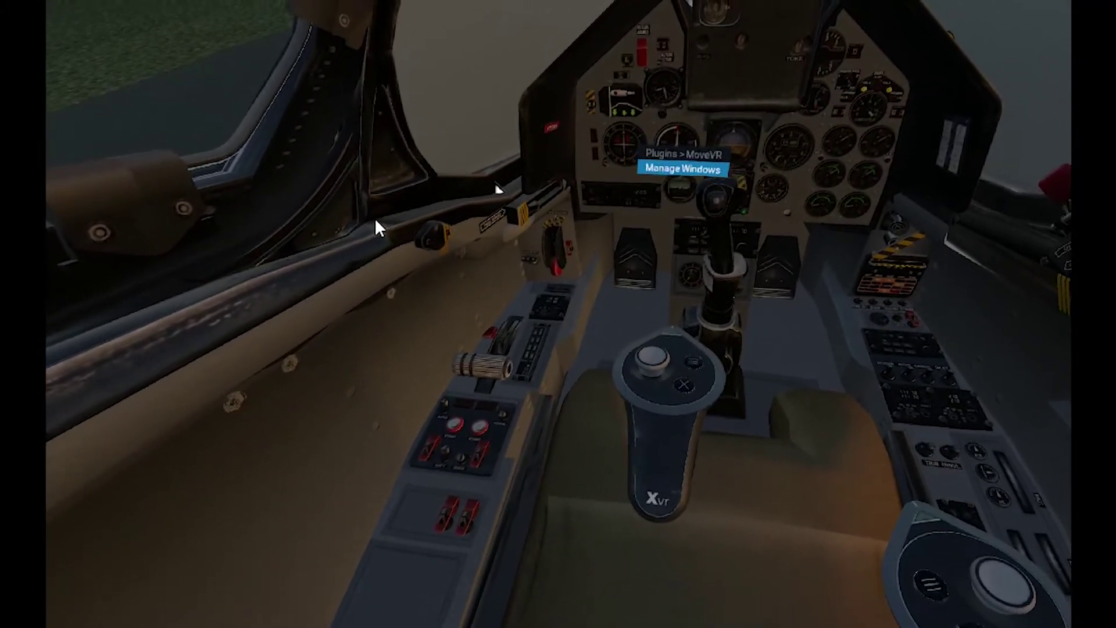
In MoveVR Manage Windows, move the Little Navmap system window into VR
key("Return")
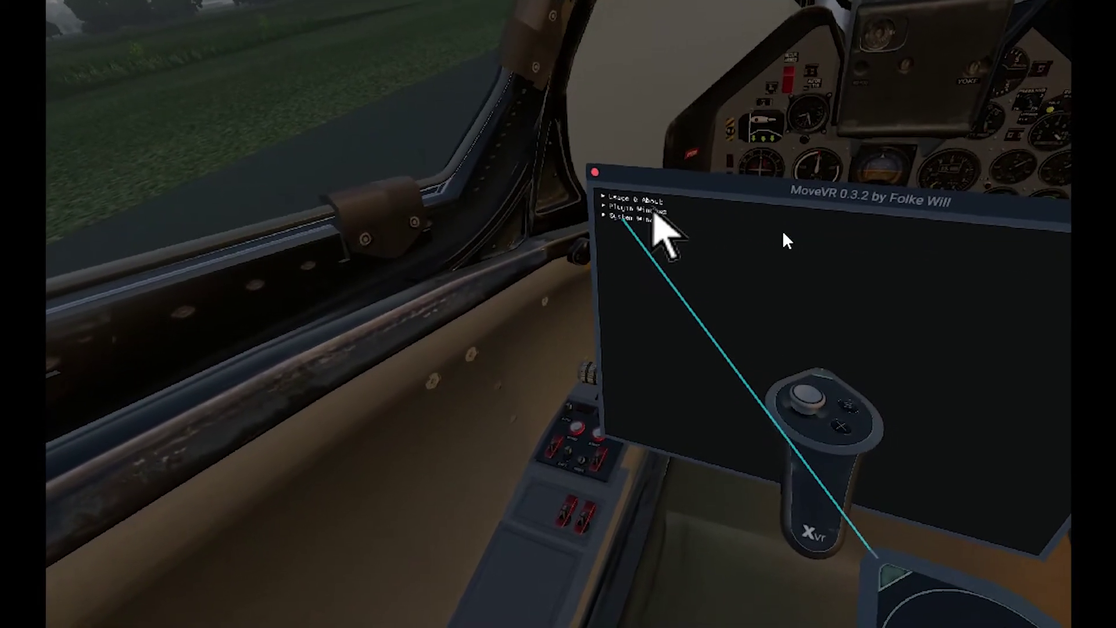
left_click(658, 218)
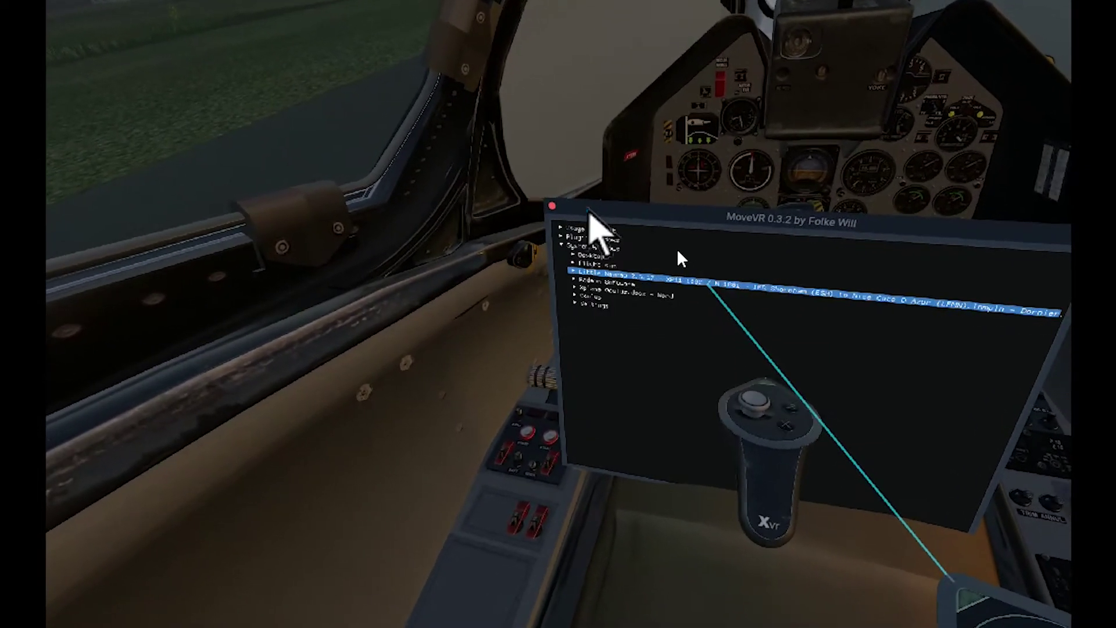
left_click(707, 284)
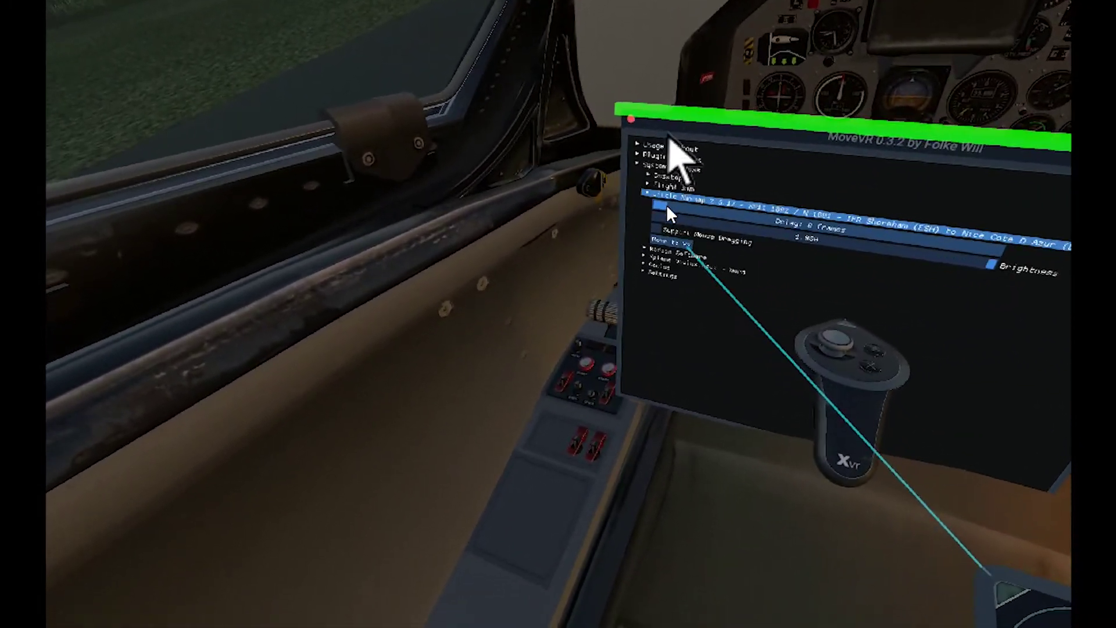
left_click(684, 244)
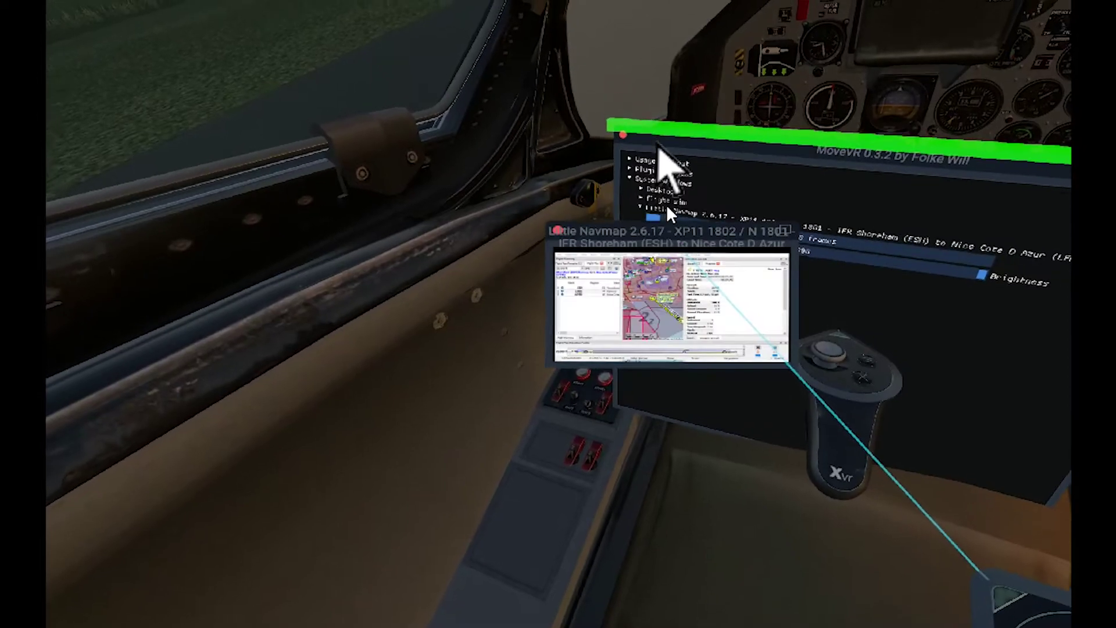